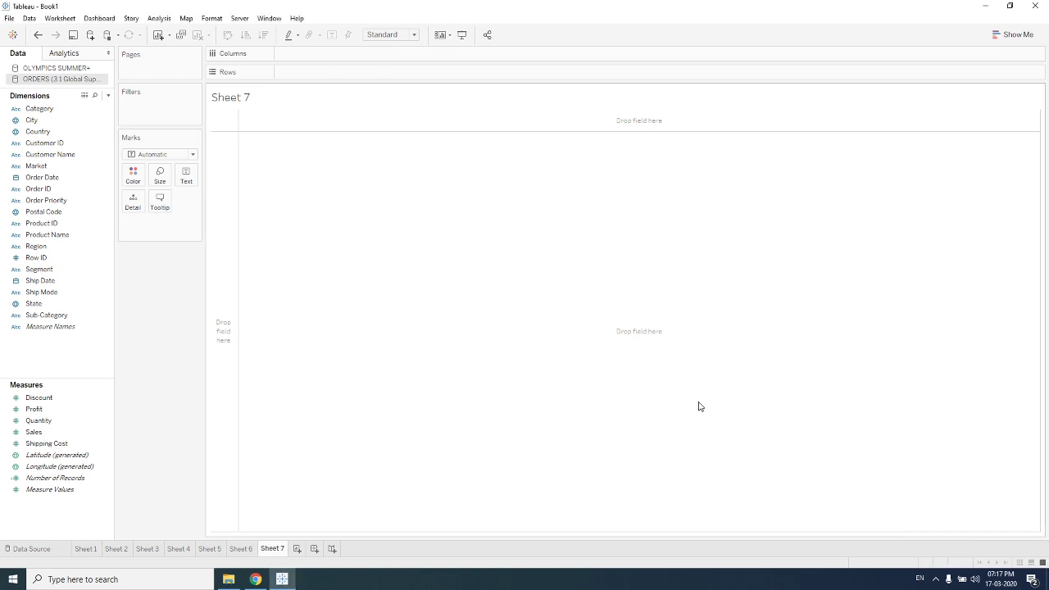
On Sheet 6, keep the year at 2012 and switch the month filter from January to February.
click(240, 548)
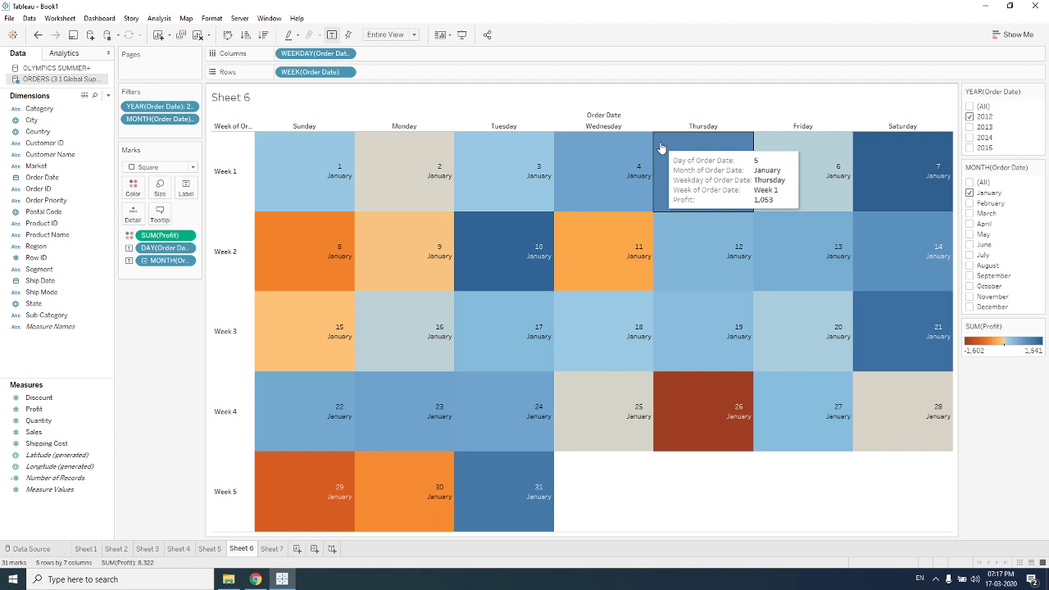
click(969, 118)
click(969, 117)
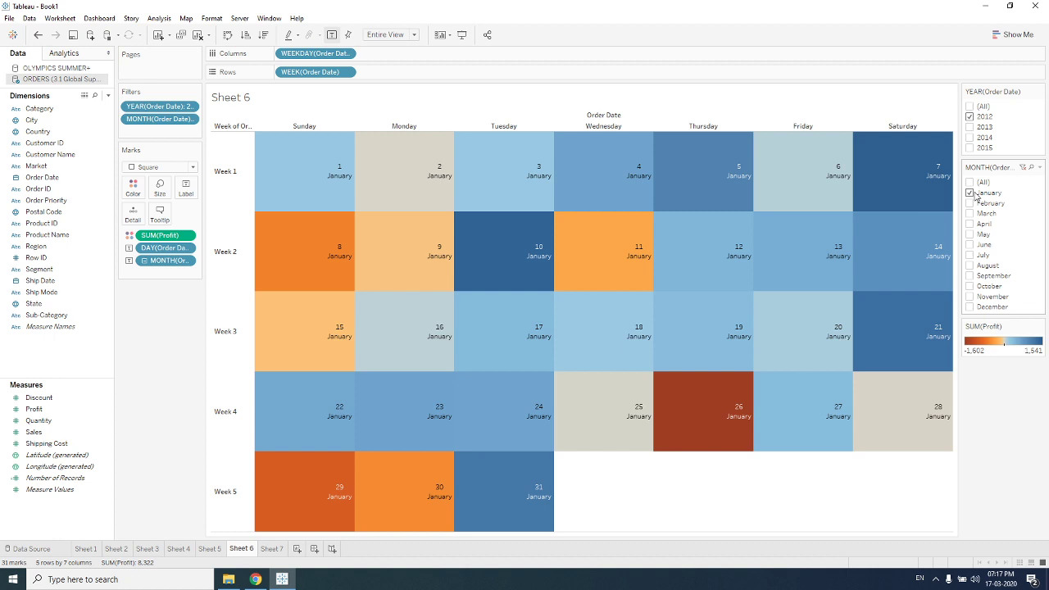
click(970, 194)
click(969, 204)
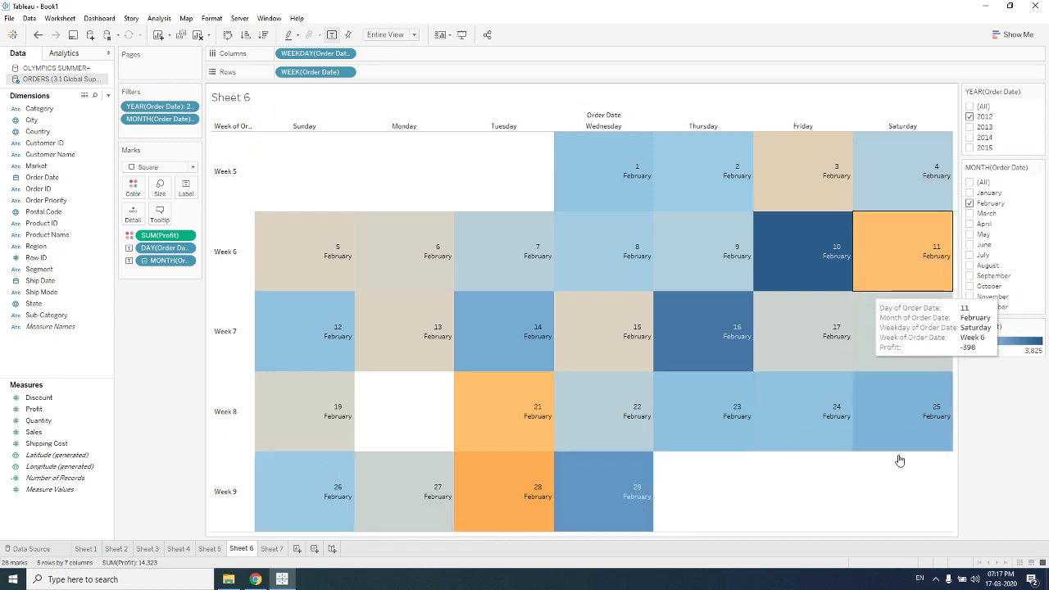
Replace Sheet 7's placeholder title with 'CALENDAR CHART'.
click(271, 549)
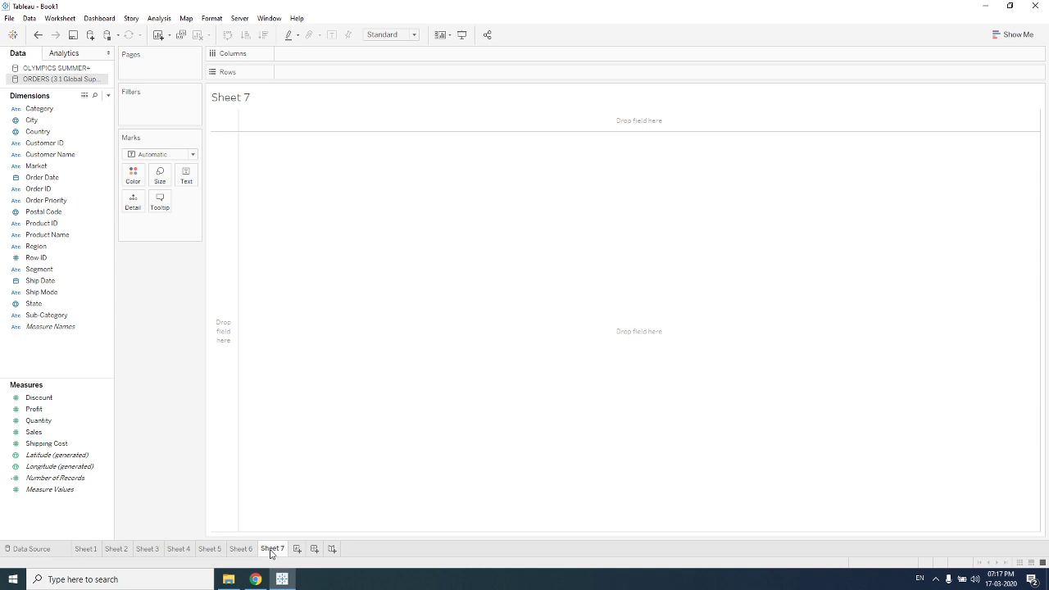
double_click(242, 102)
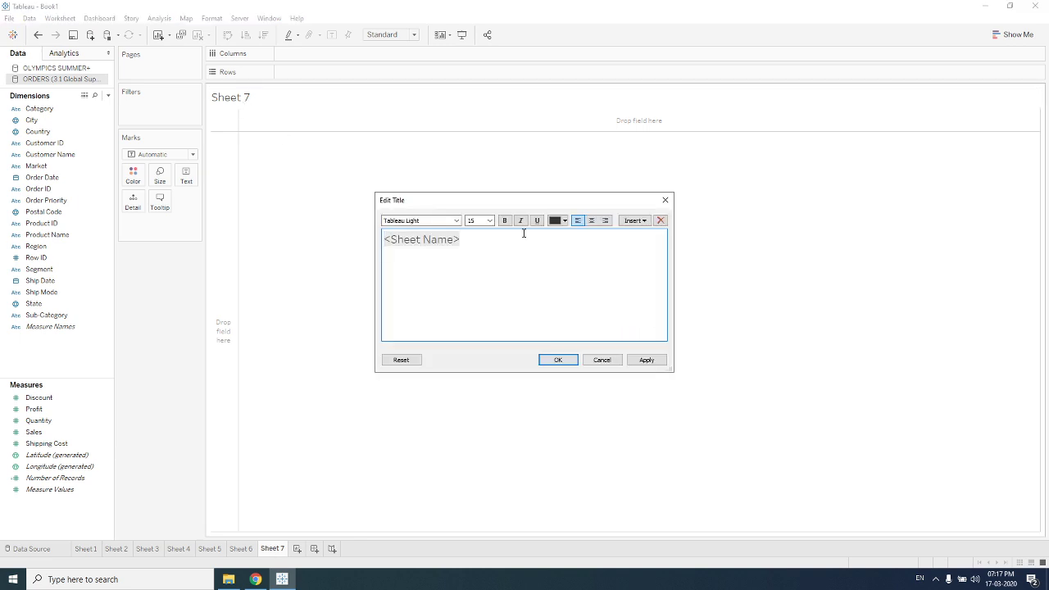
drag(464, 239, 345, 242)
text(CALENDAR CHART)
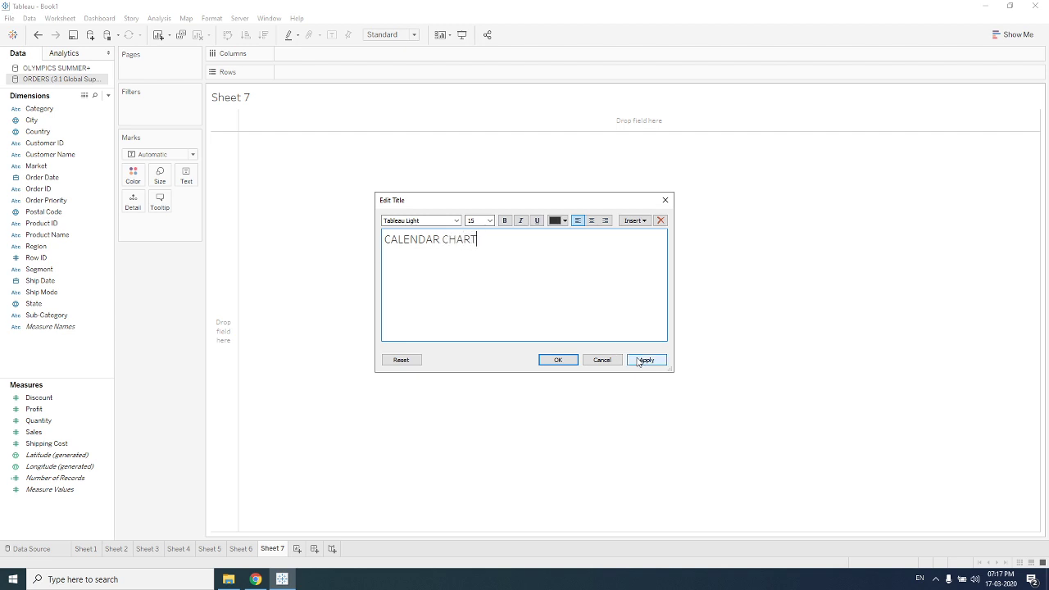
click(638, 361)
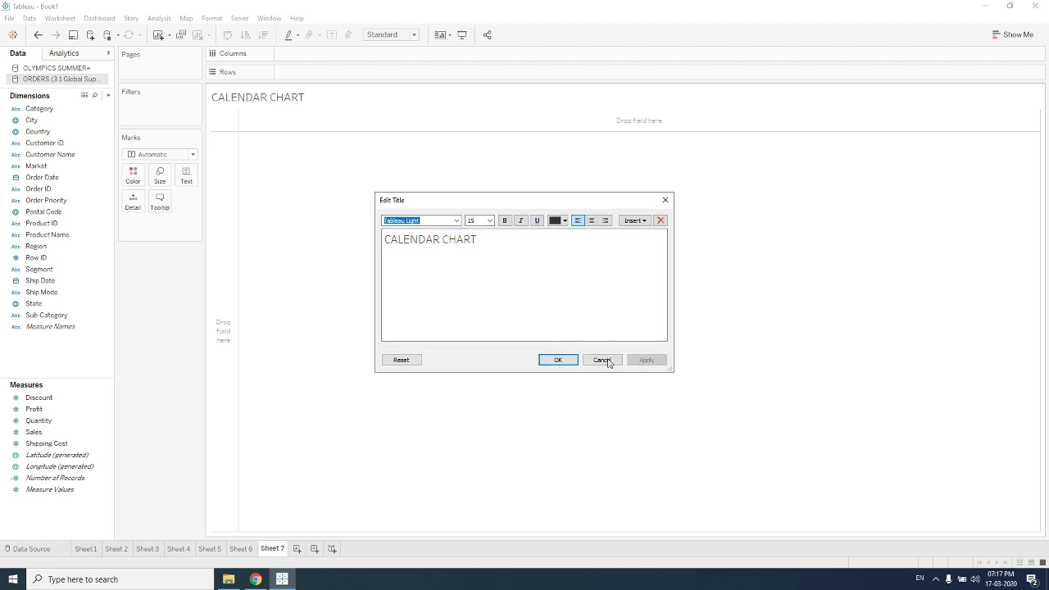
click(556, 362)
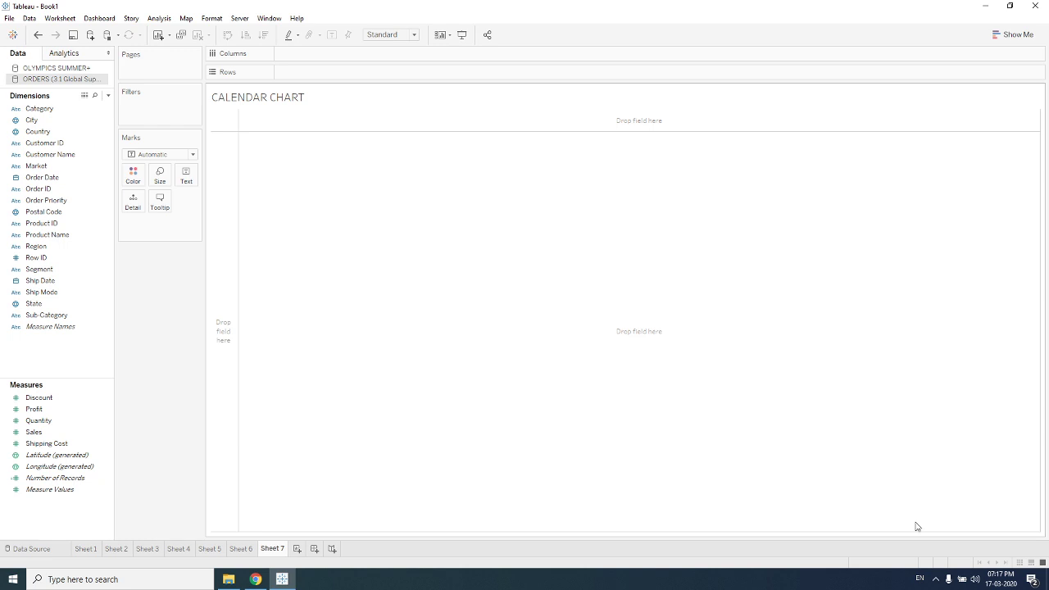
click(996, 580)
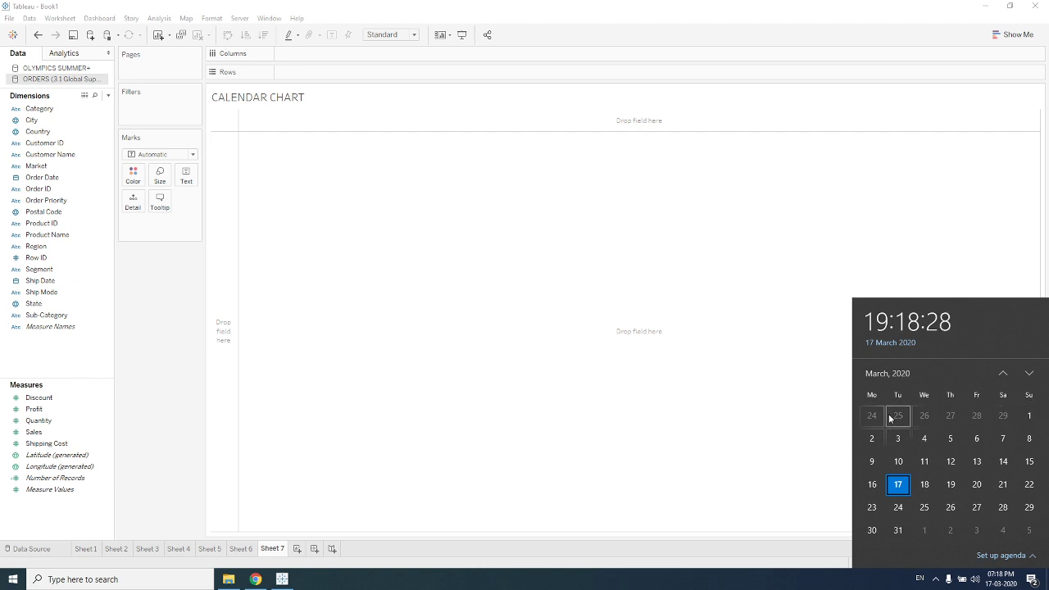
click(621, 407)
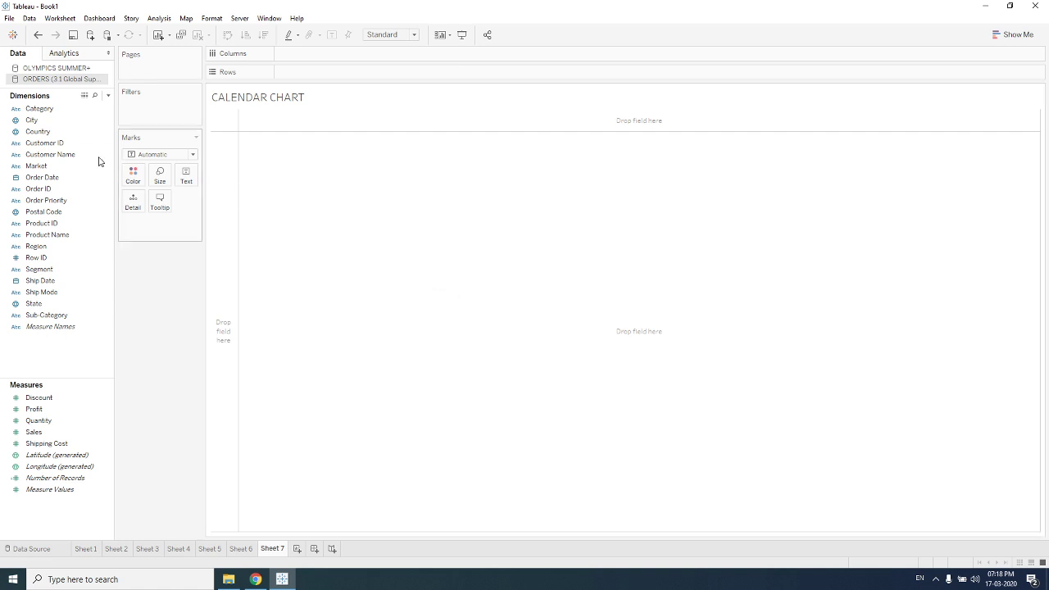
click(60, 178)
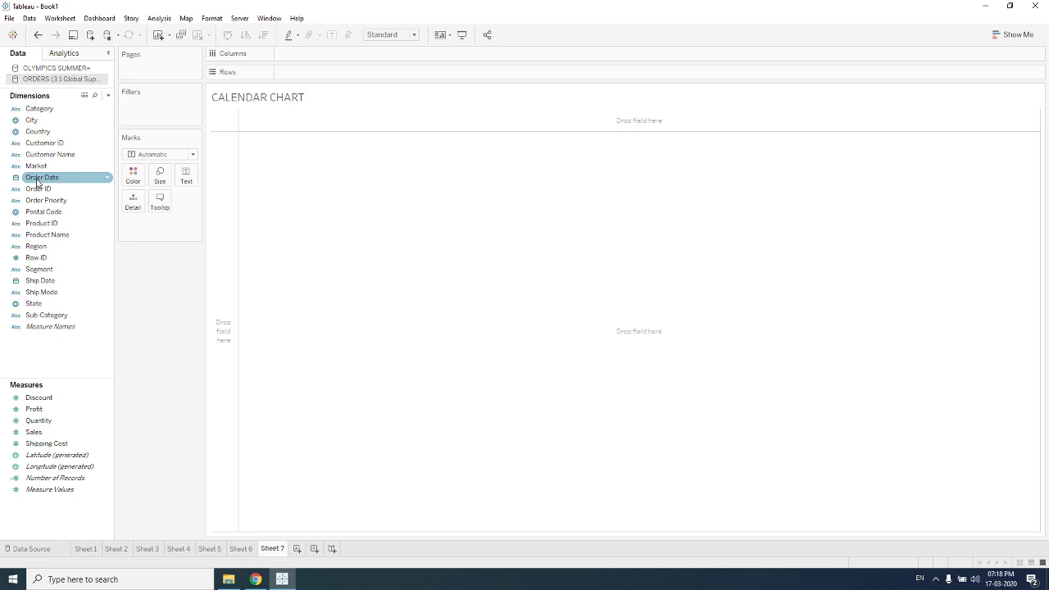
Put Order Date on Columns as Weekday, giving Sunday–Saturday columns.
drag(37, 182, 293, 58)
right_click(292, 57)
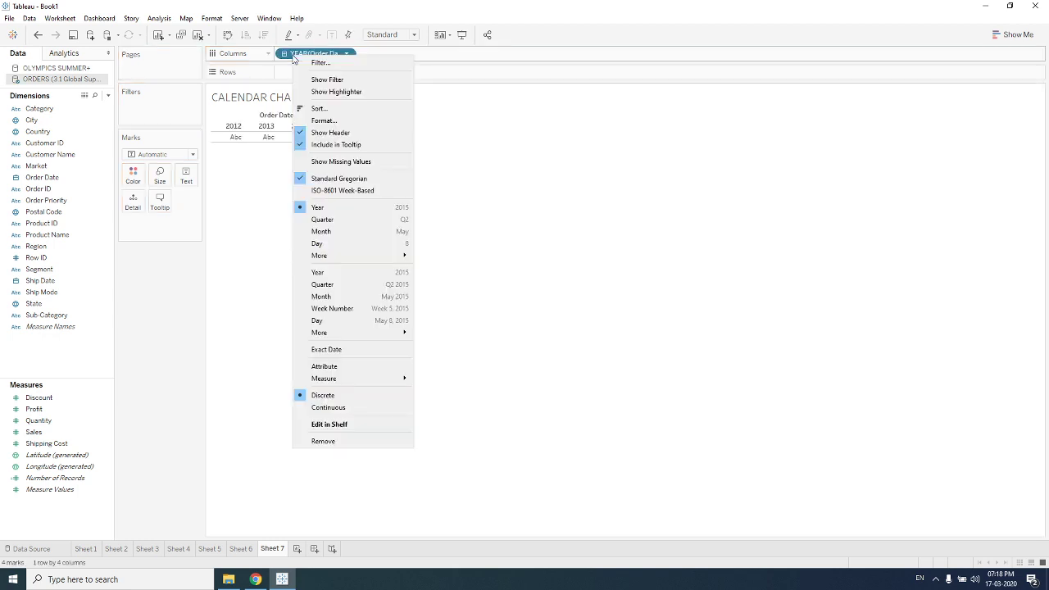
mouse_move(347, 255)
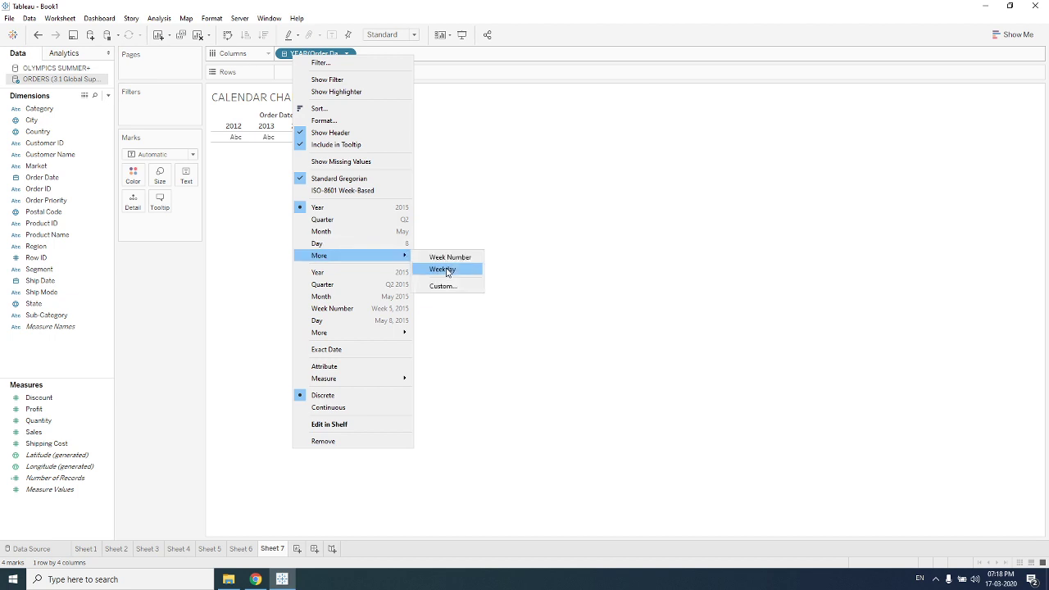
click(448, 270)
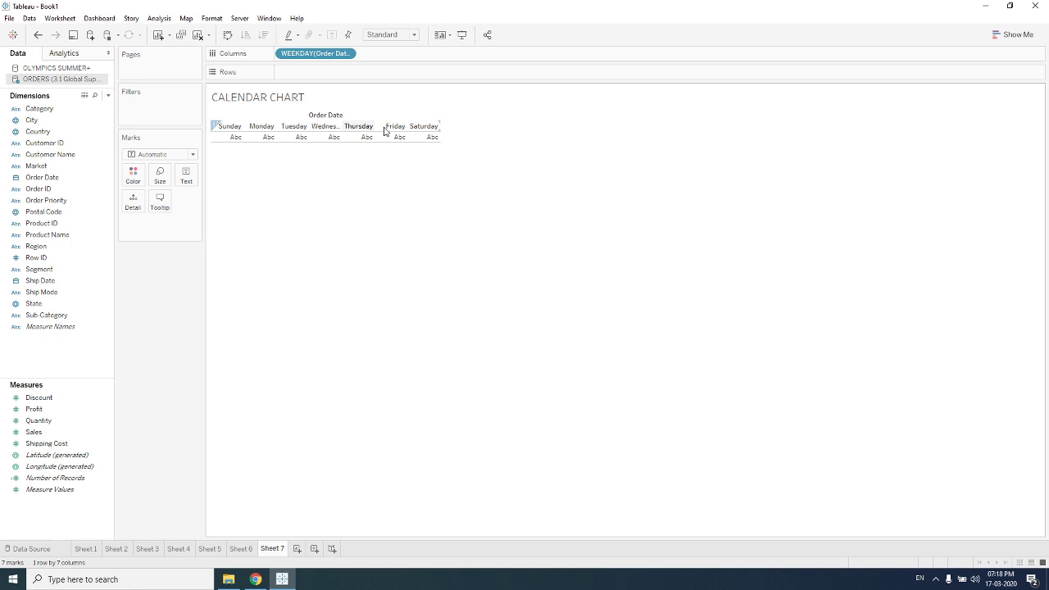
Add Order Date to Rows as Week Number, giving Week 1–53 rows.
click(44, 180)
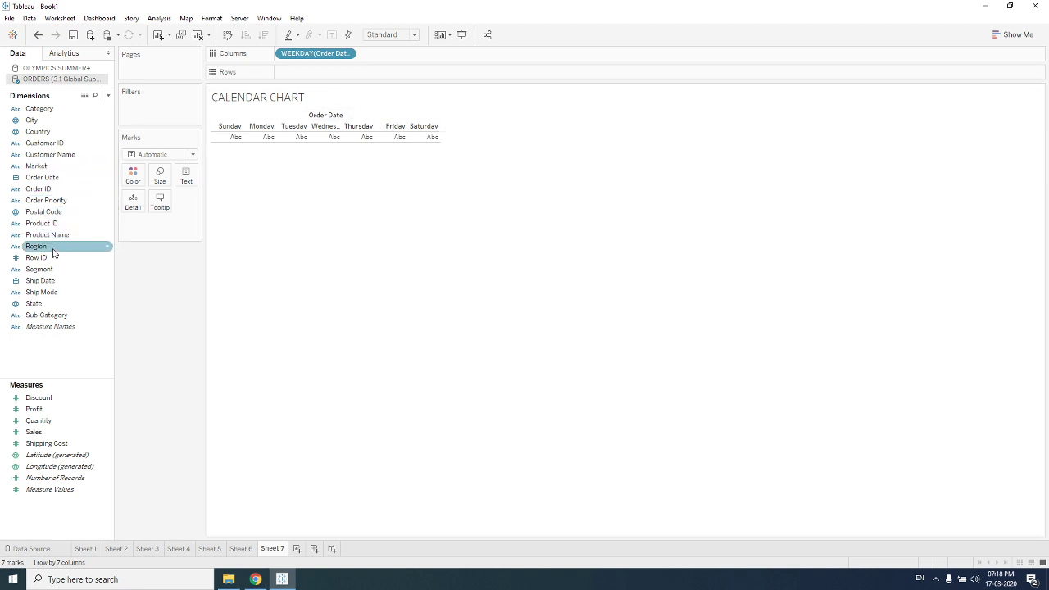
drag(42, 177, 308, 72)
right_click(308, 72)
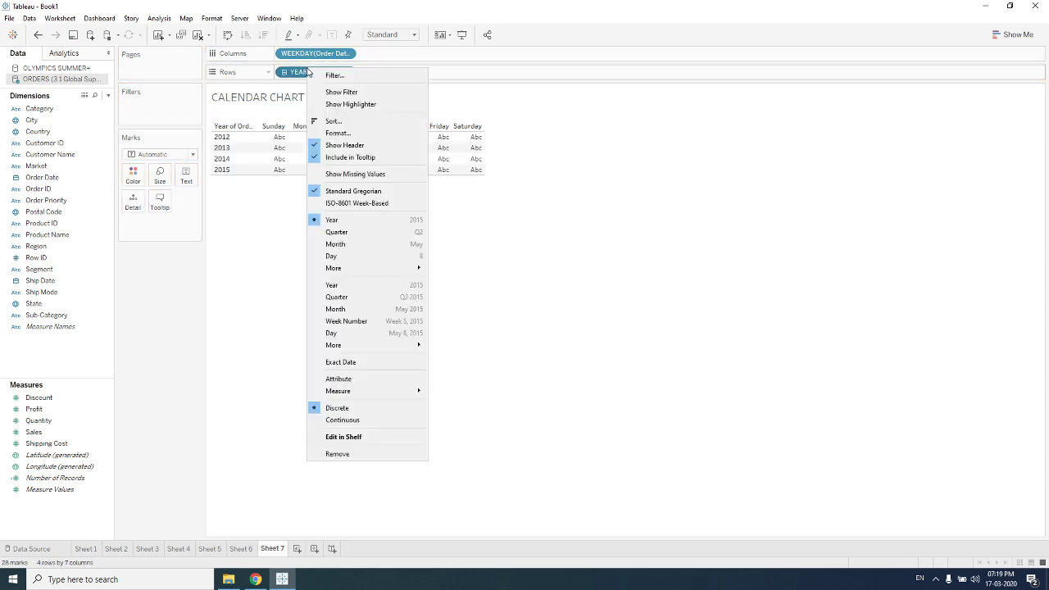
mouse_move(363, 271)
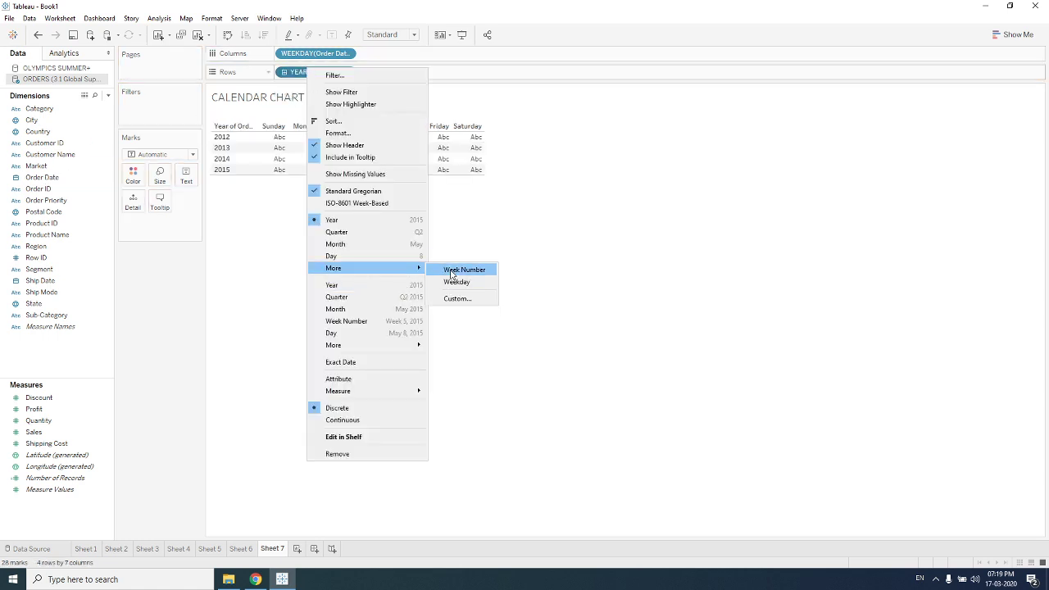
click(452, 270)
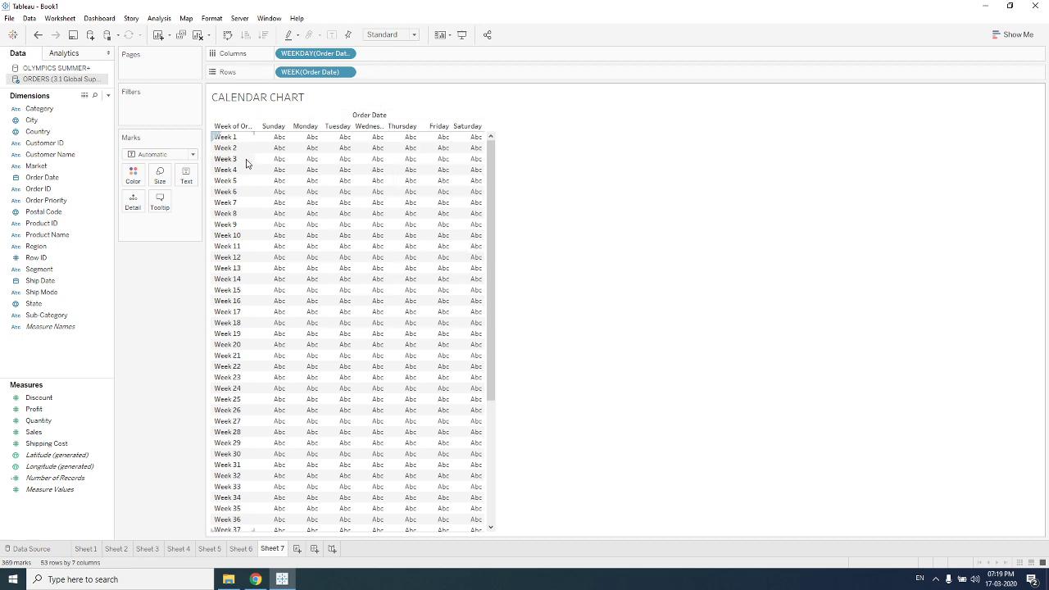
click(1013, 583)
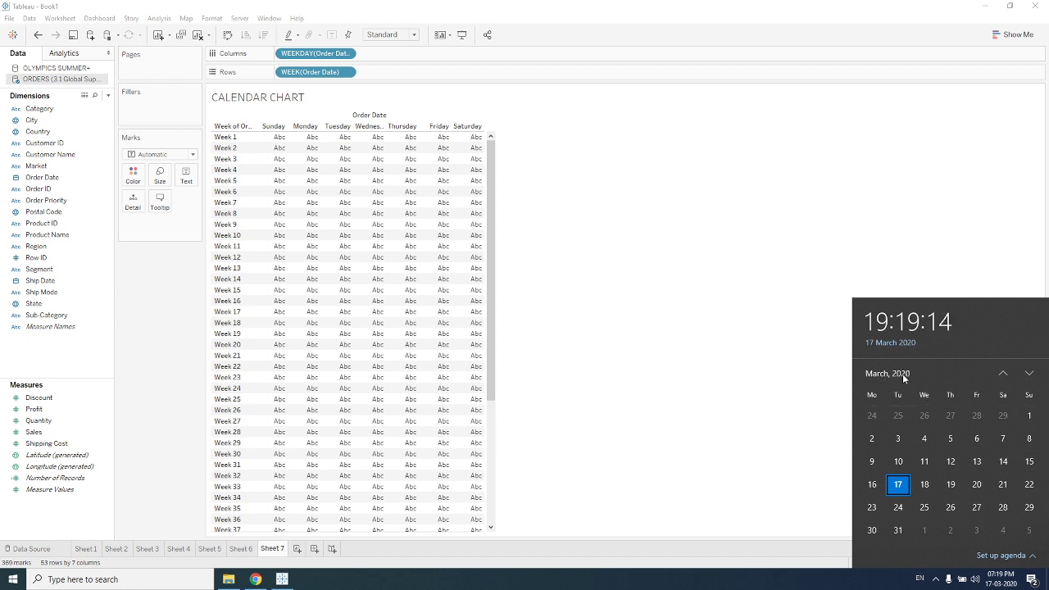
click(704, 353)
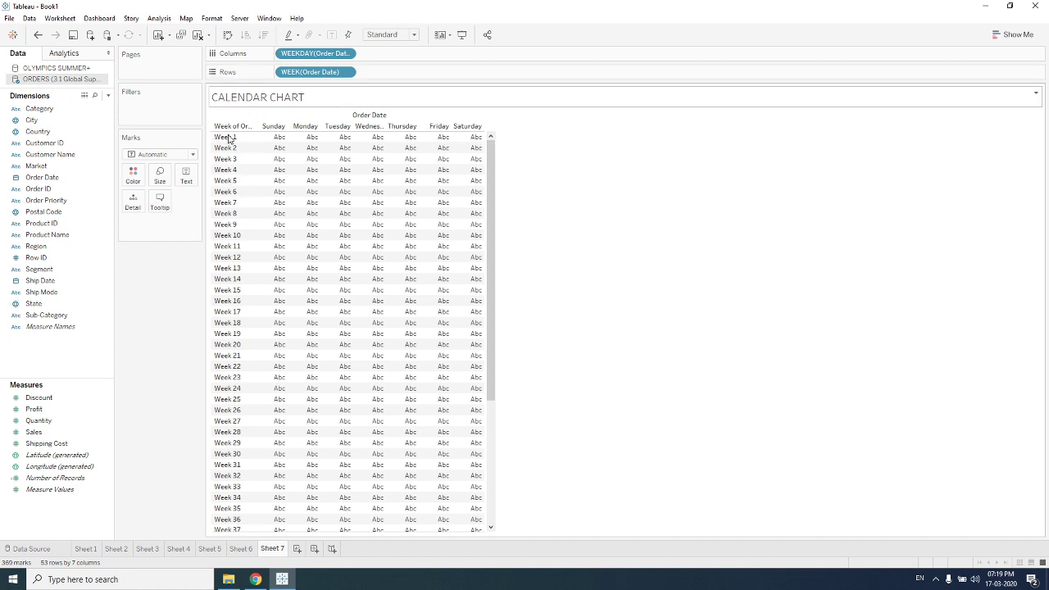
scroll(479, 371, down, 5)
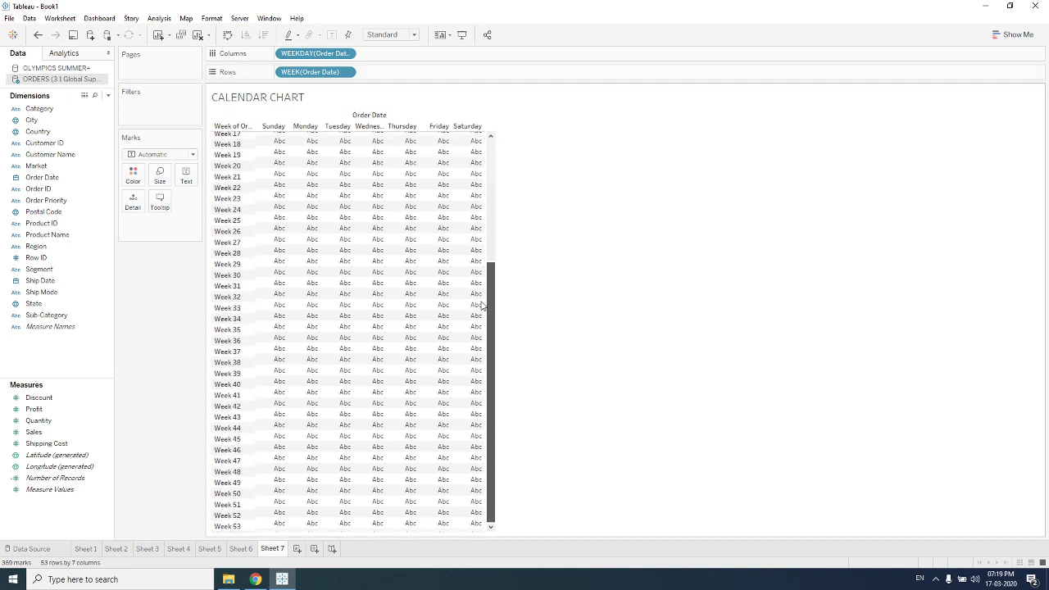
drag(495, 342, 494, 182)
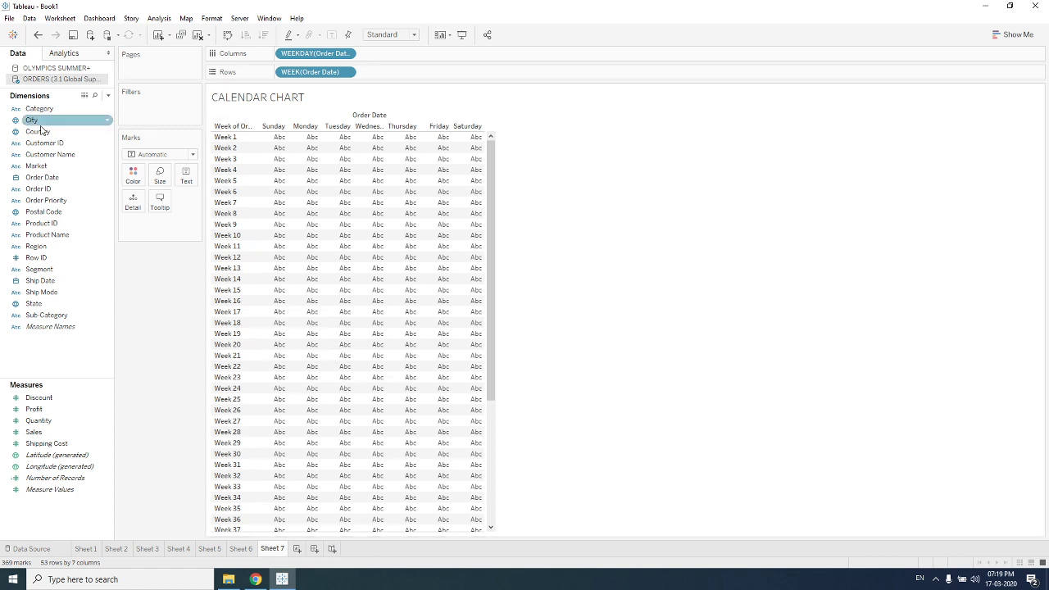
Filter Order Date by year to 2012 and show the year filter card.
drag(37, 180, 143, 112)
click(463, 224)
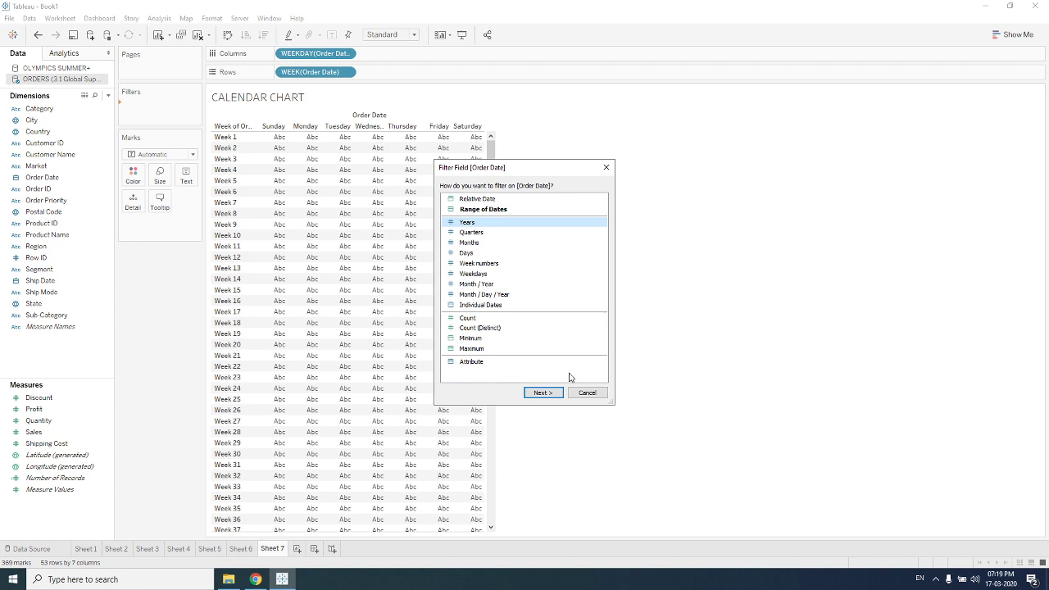
click(549, 395)
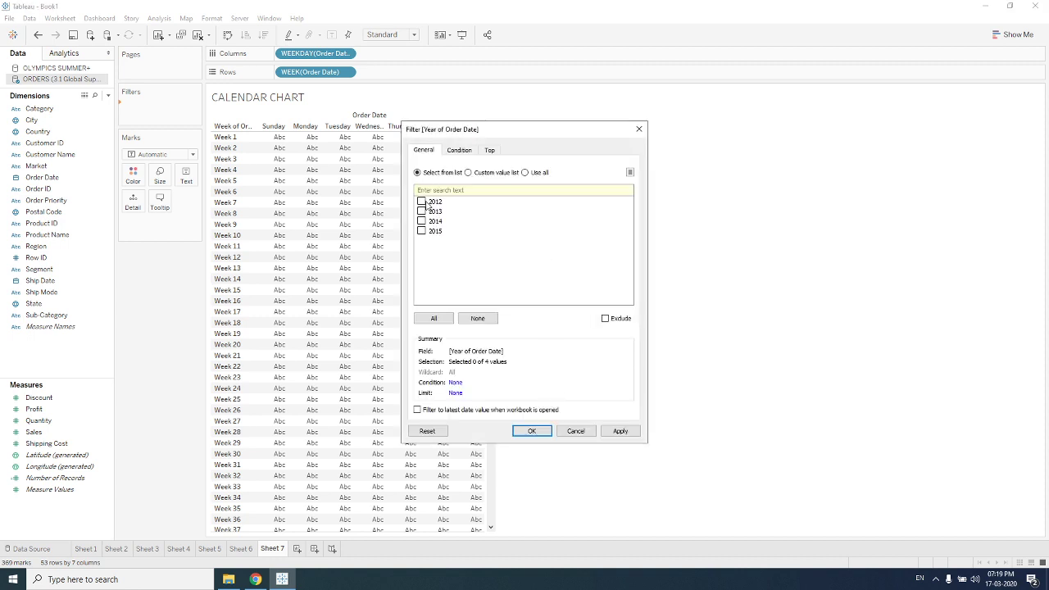
click(620, 431)
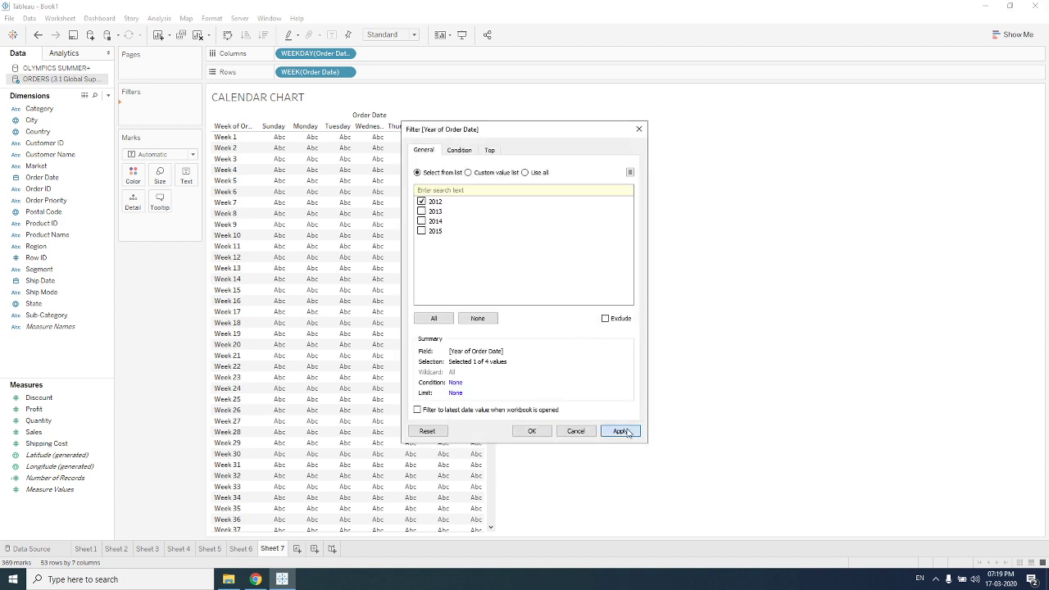
click(542, 431)
right_click(154, 108)
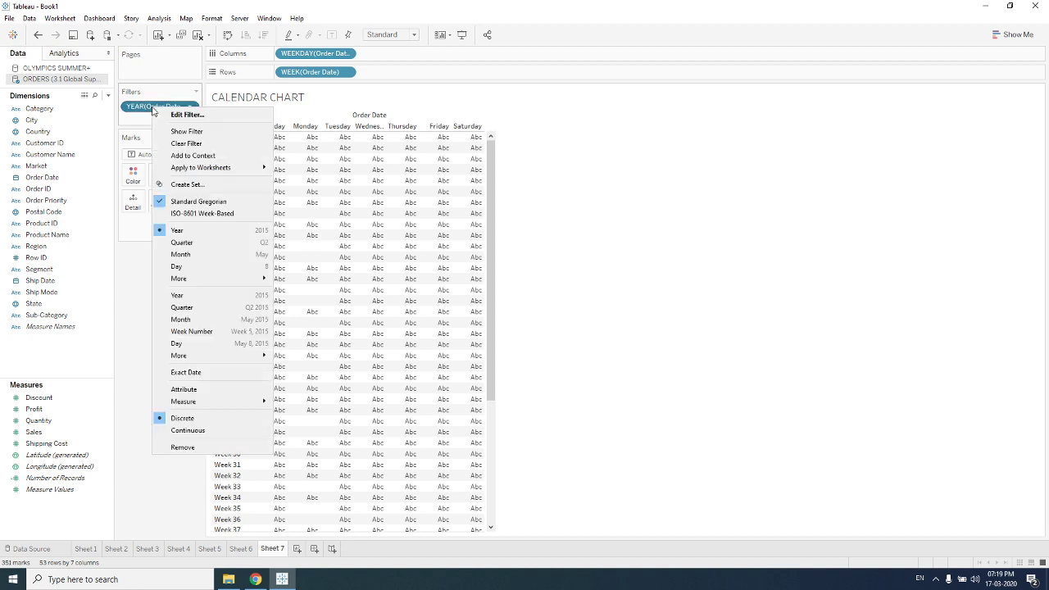
click(177, 133)
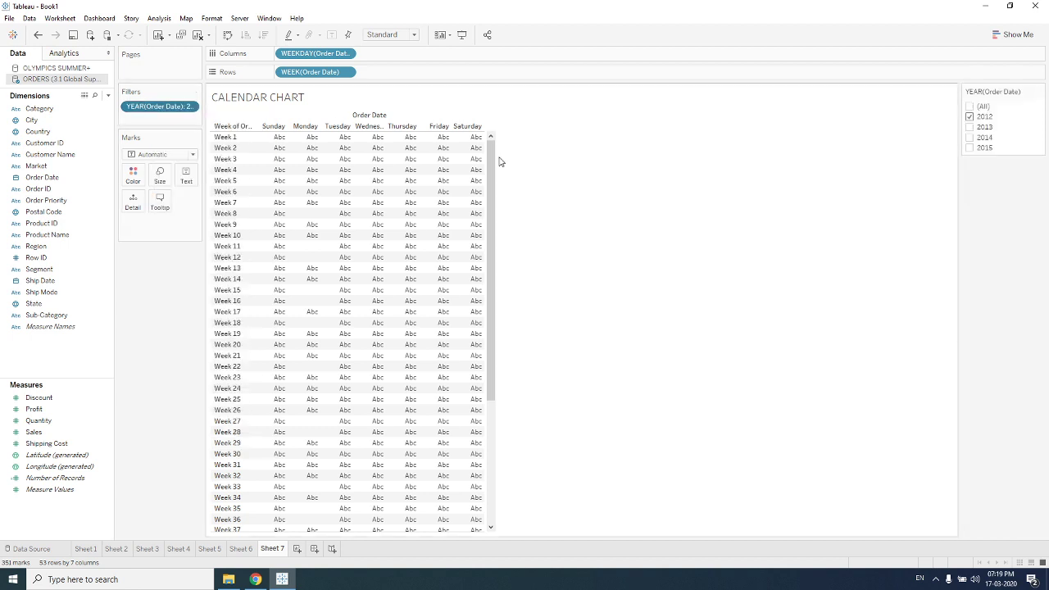
Add a month filter on Order Date keeping only January, and show its card.
drag(39, 181, 146, 122)
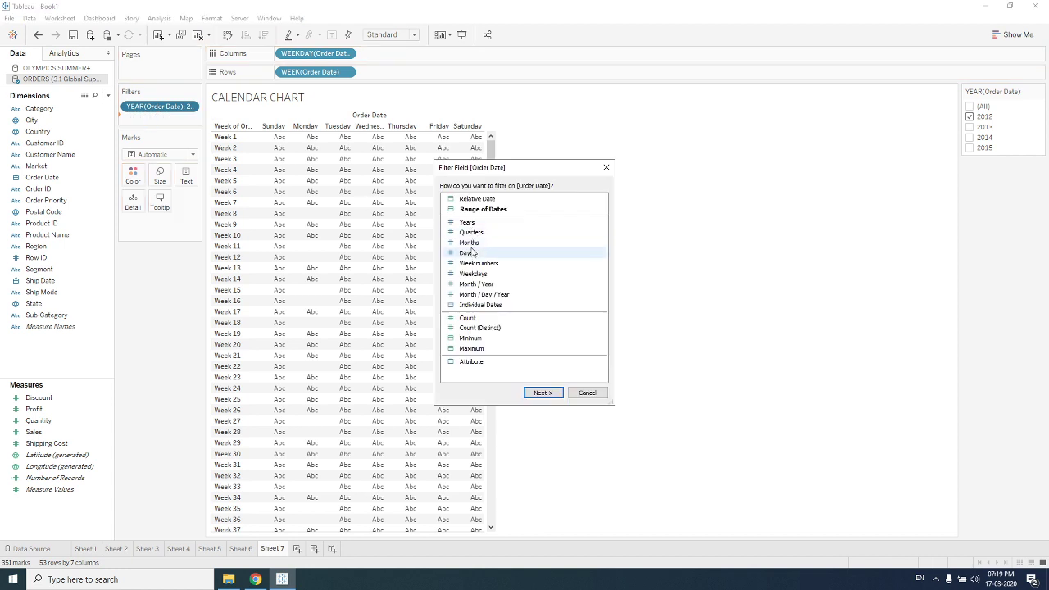
click(544, 394)
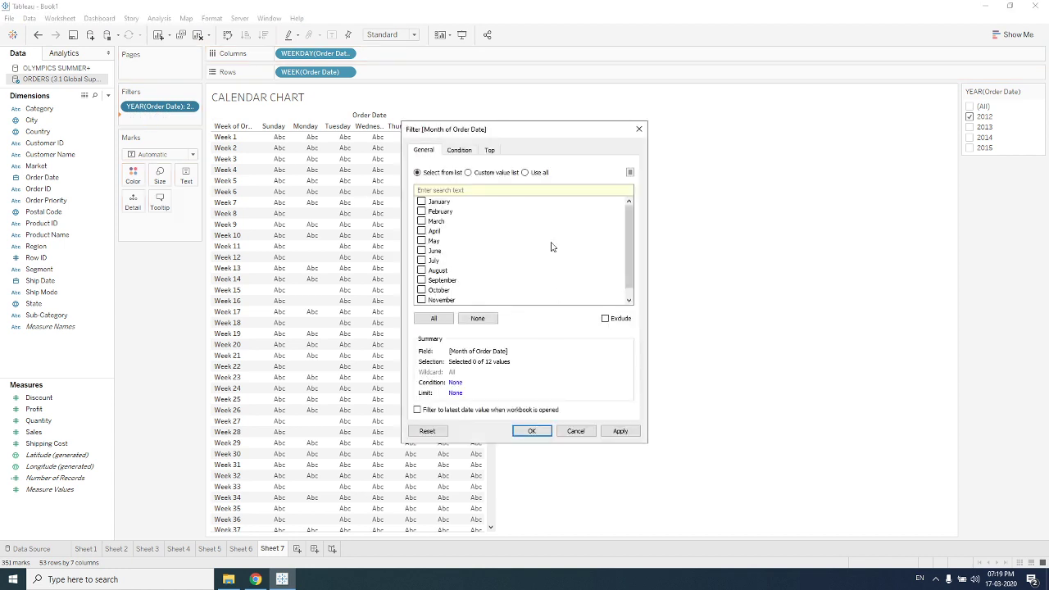
click(620, 430)
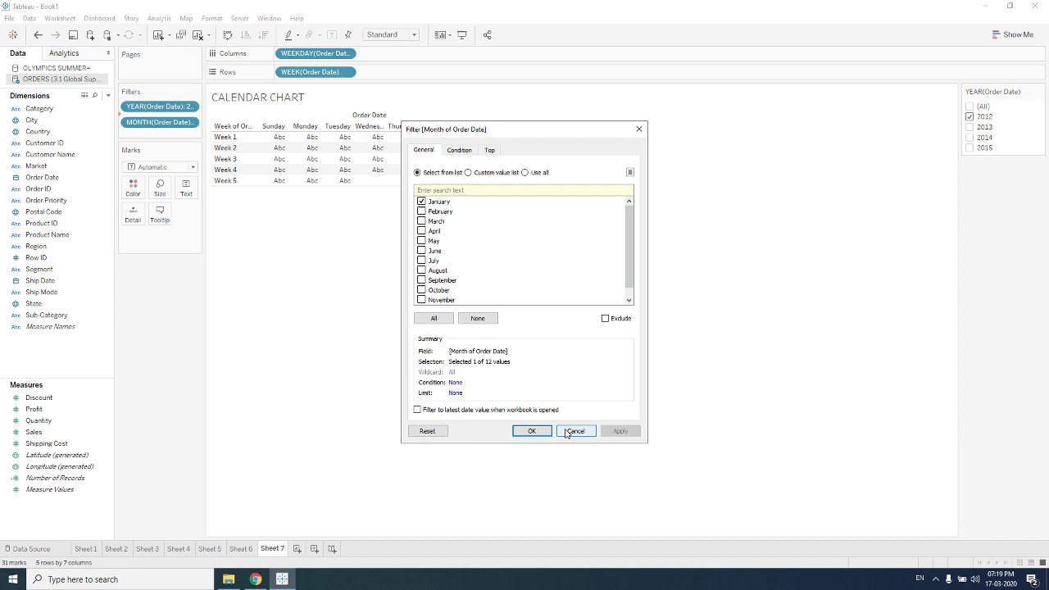
click(531, 430)
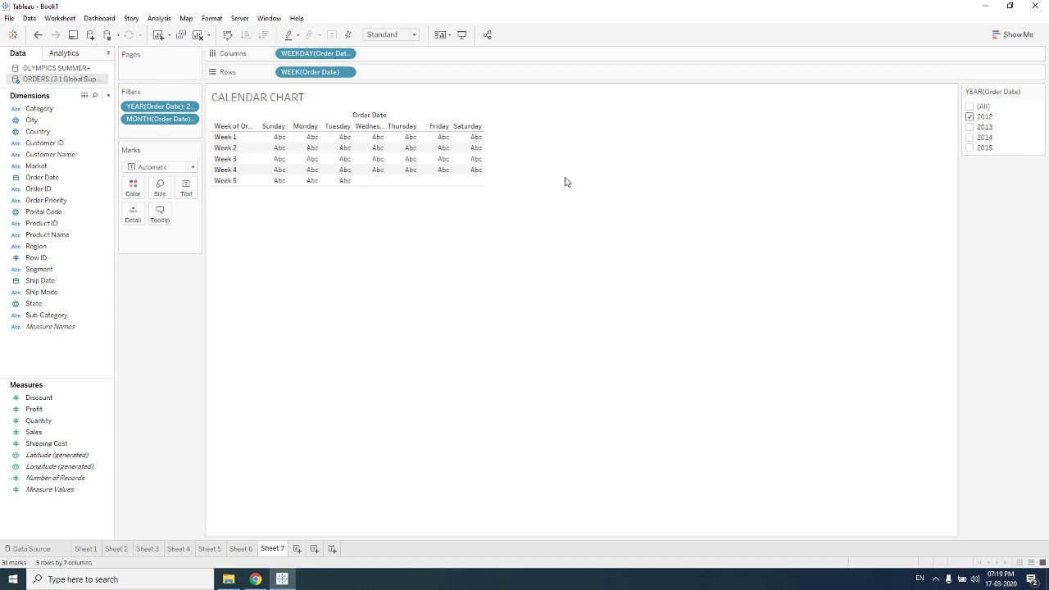
right_click(168, 119)
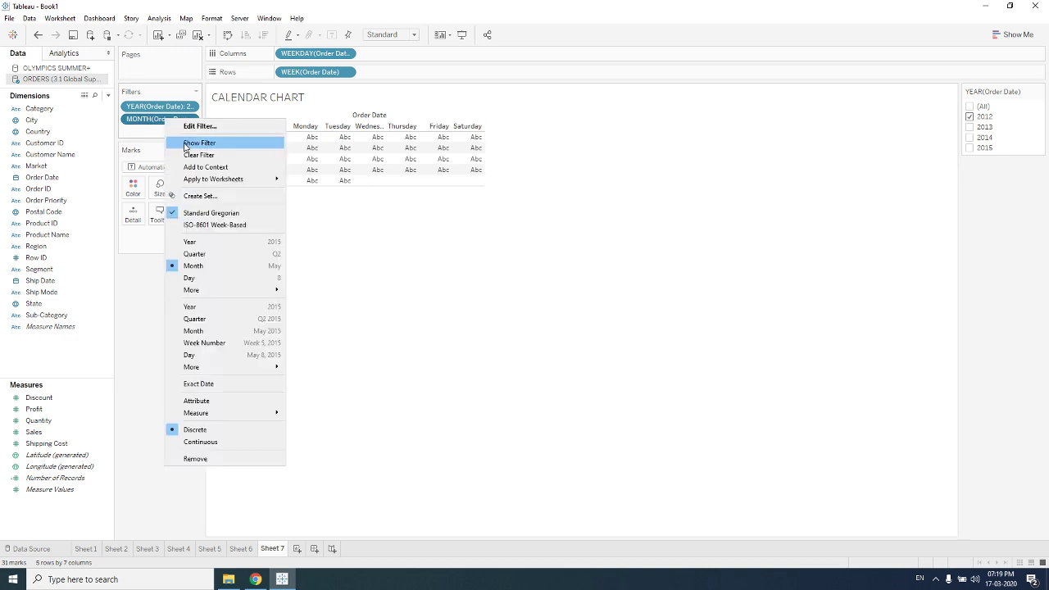
click(184, 144)
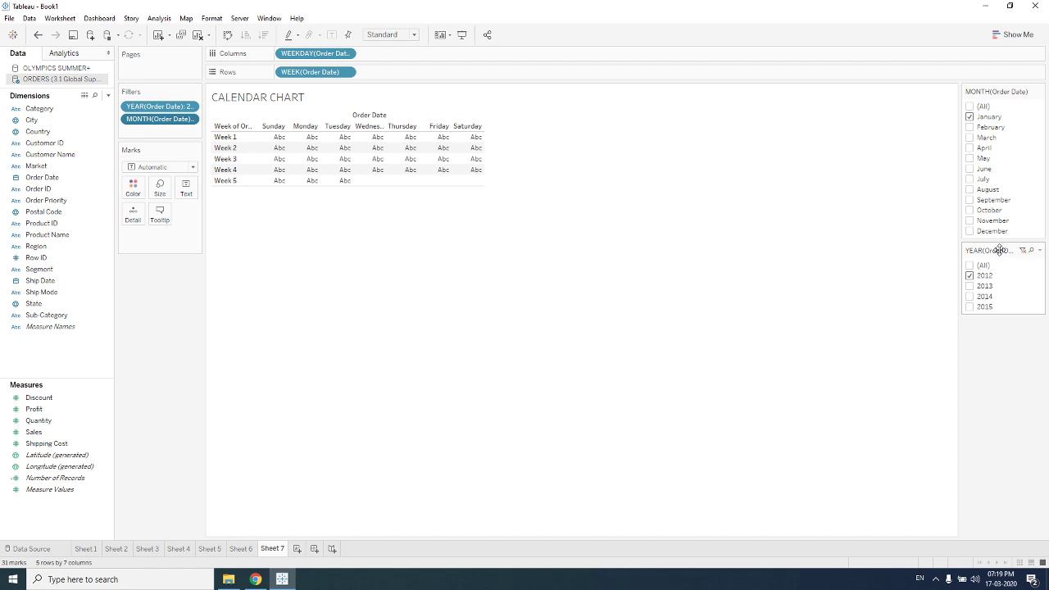
Place the year filter above the month filter and make both single-value lists.
drag(987, 103, 989, 87)
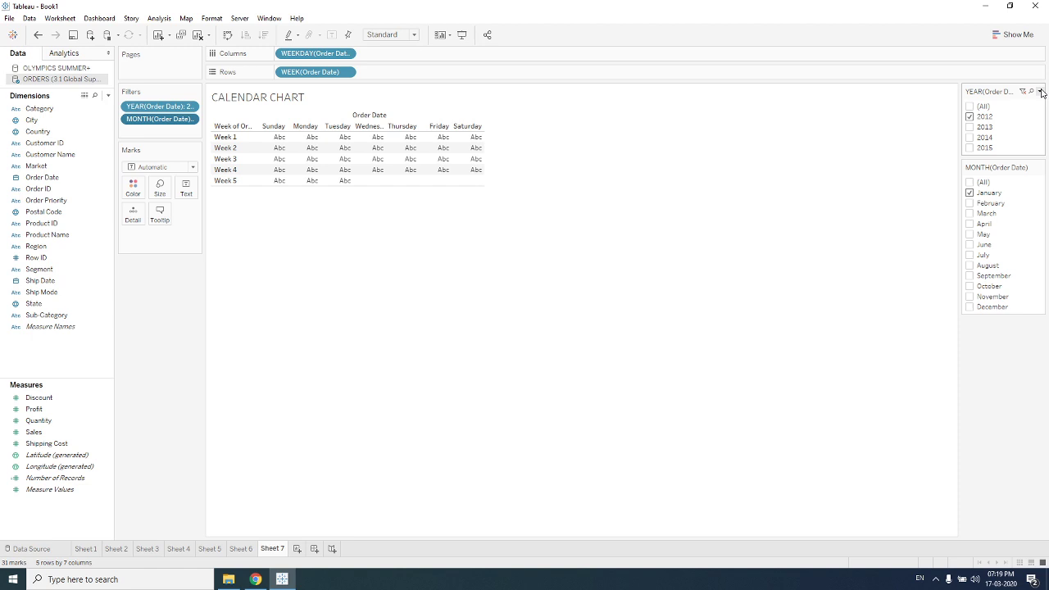
click(1040, 91)
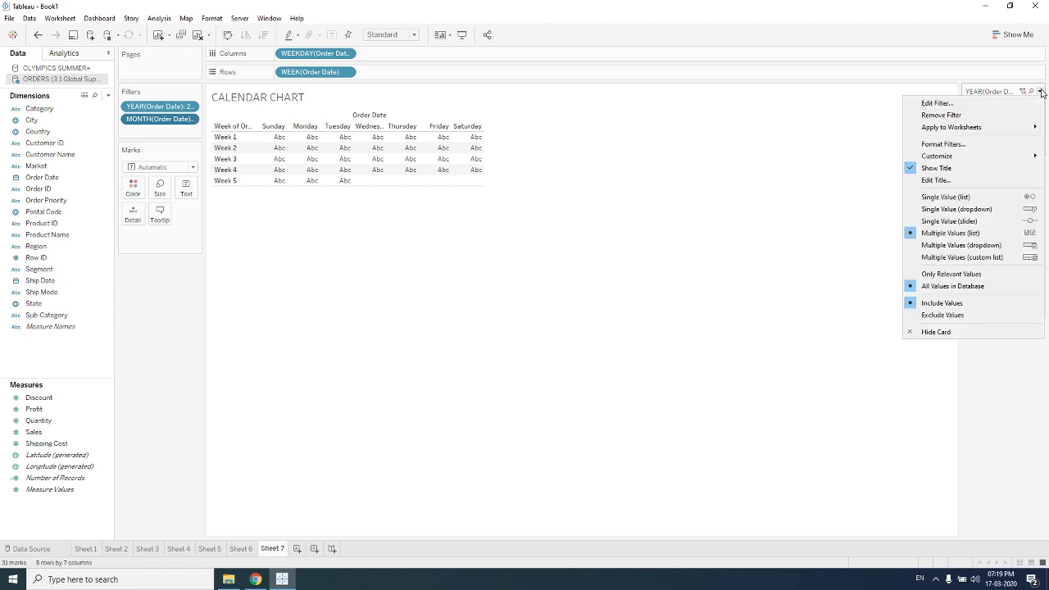
click(950, 200)
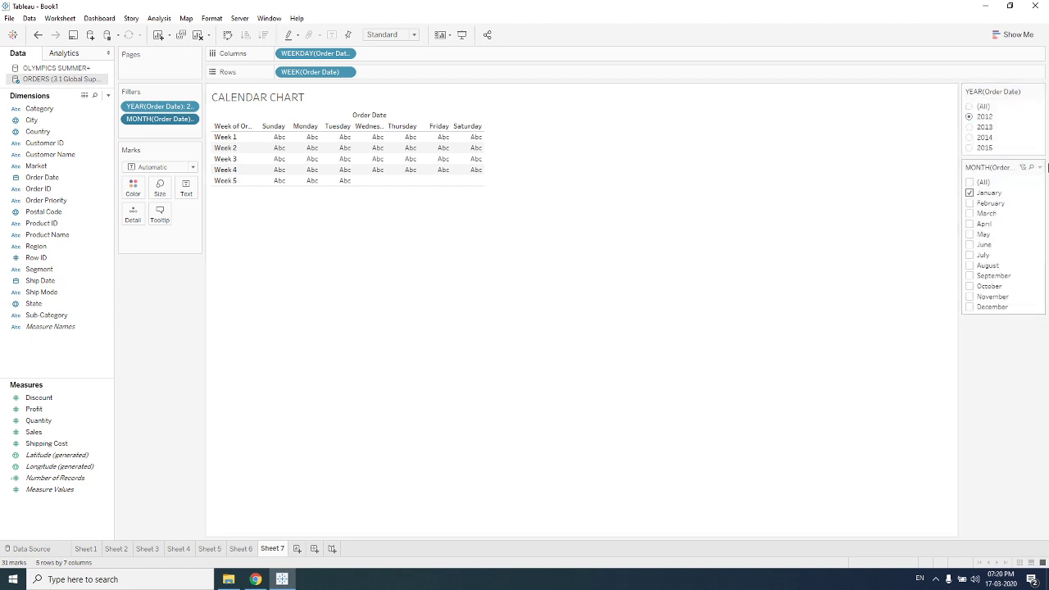
click(1040, 168)
click(953, 275)
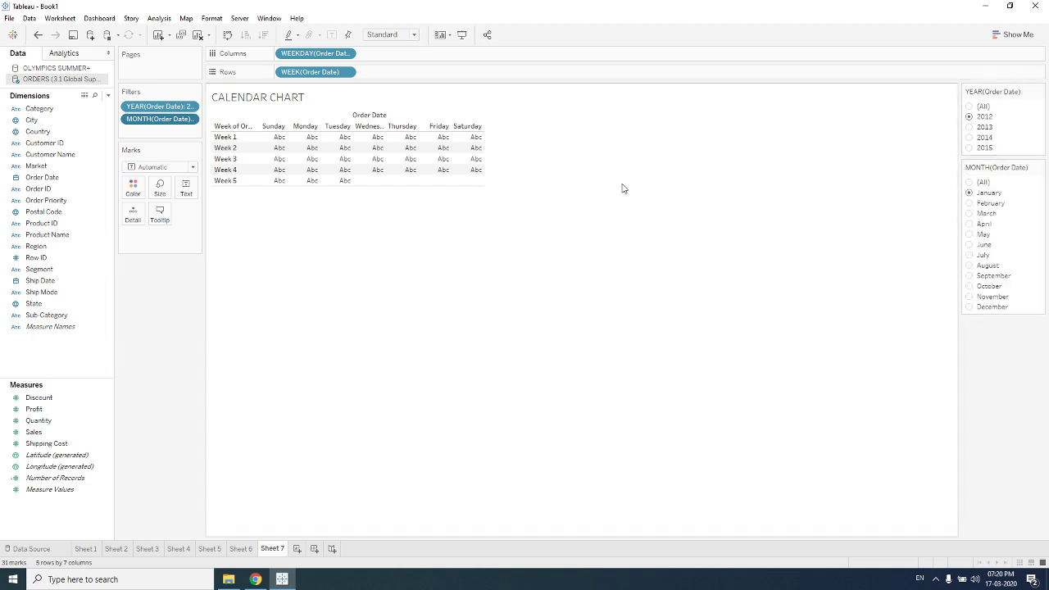
Set the view fit to Entire View so the calendar fills the sheet.
click(391, 37)
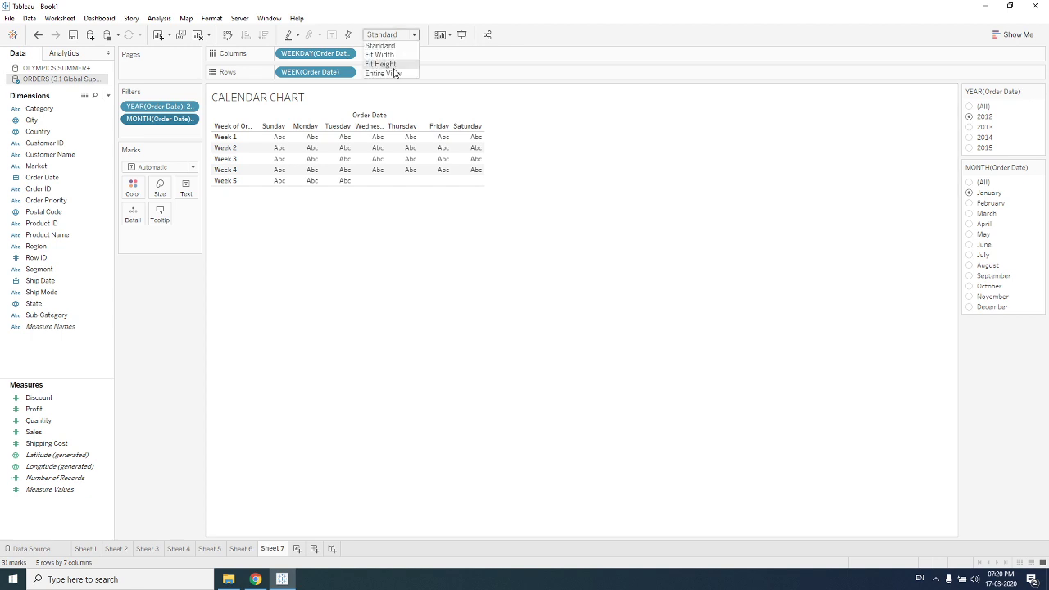
click(391, 64)
click(392, 35)
click(392, 74)
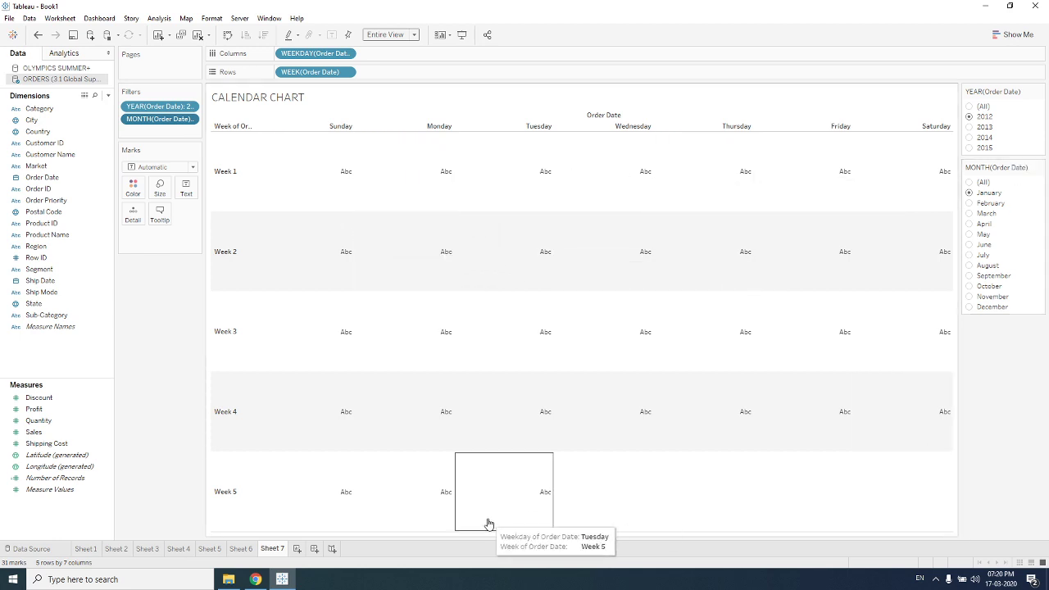
click(1003, 583)
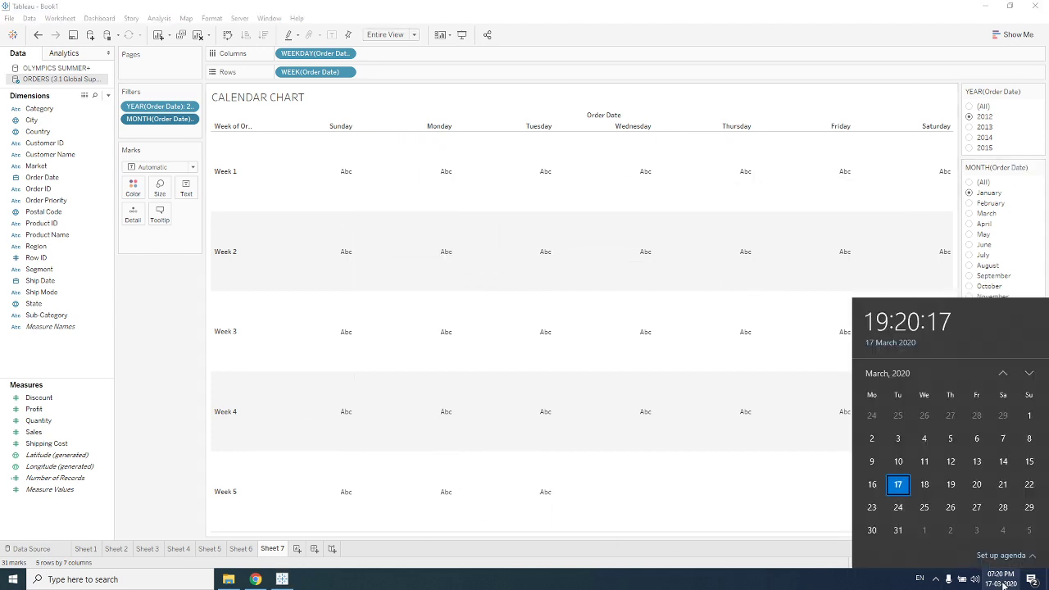
click(762, 522)
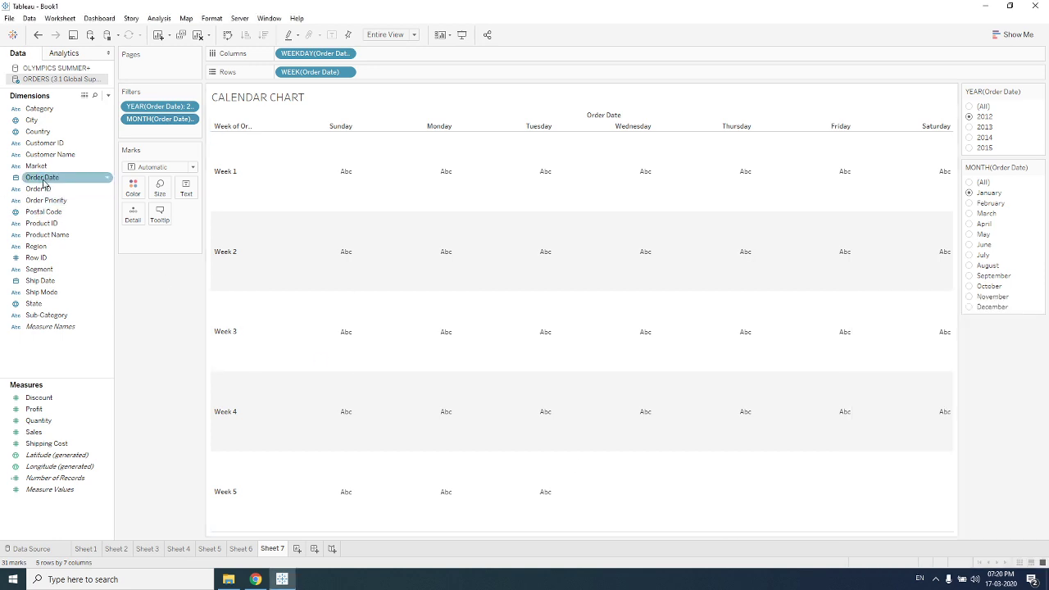
Label each cell with DAY(Order Date), showing day numbers 1–31.
drag(43, 184, 189, 192)
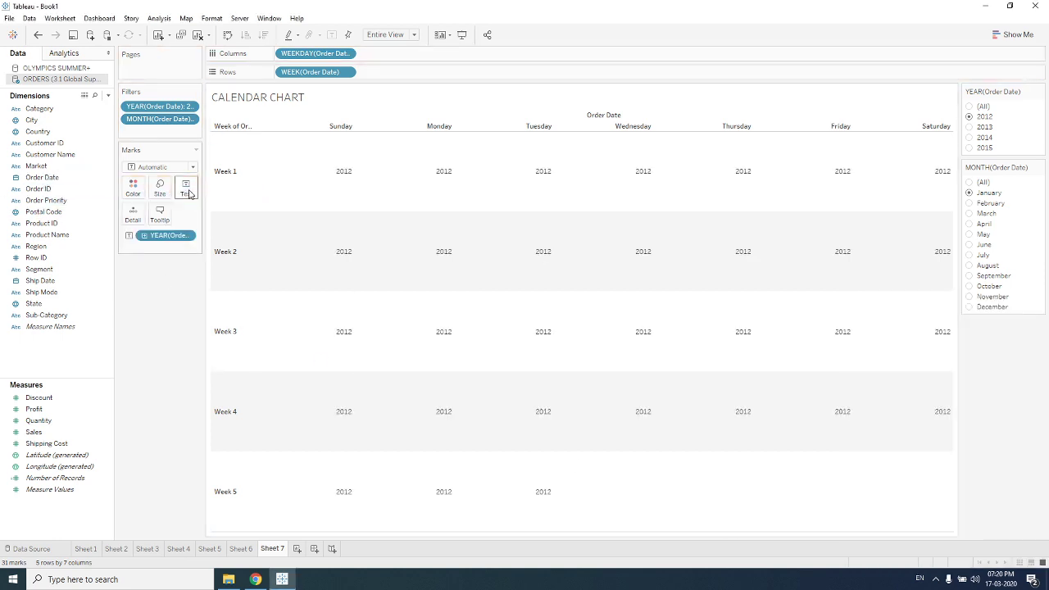
right_click(165, 240)
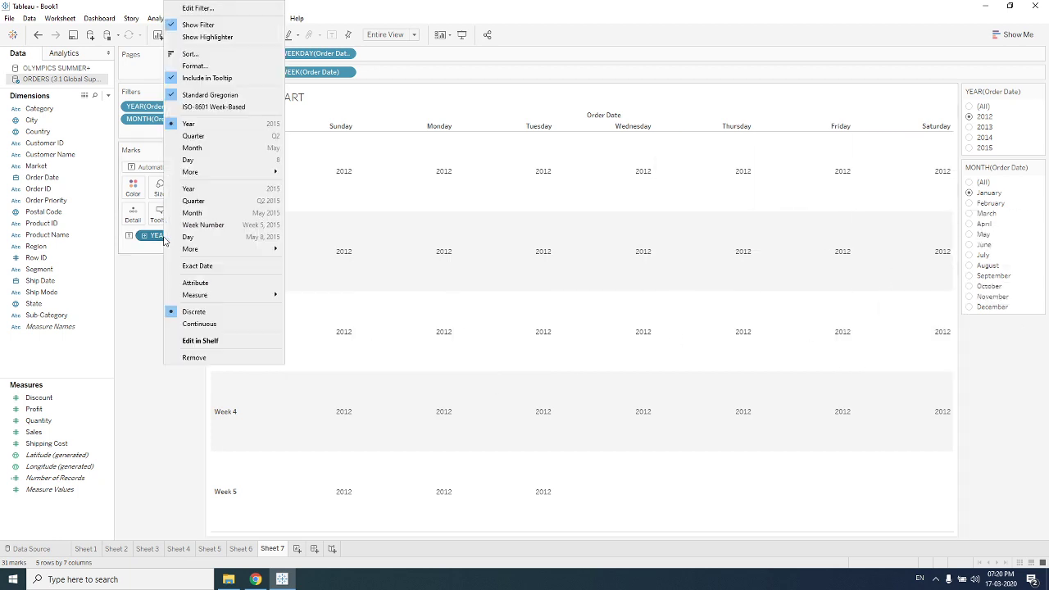
click(205, 160)
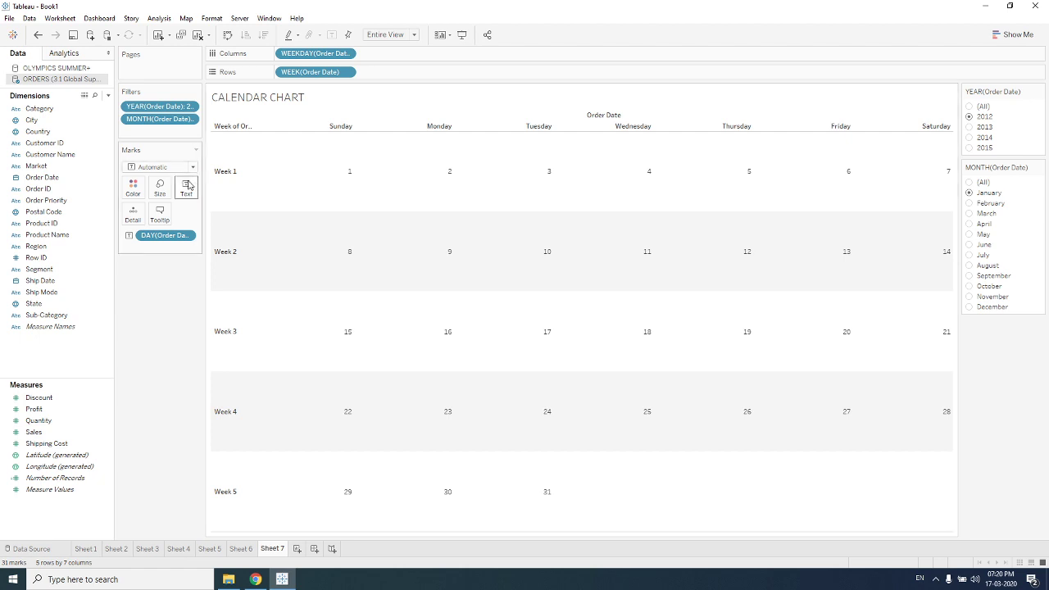
click(187, 186)
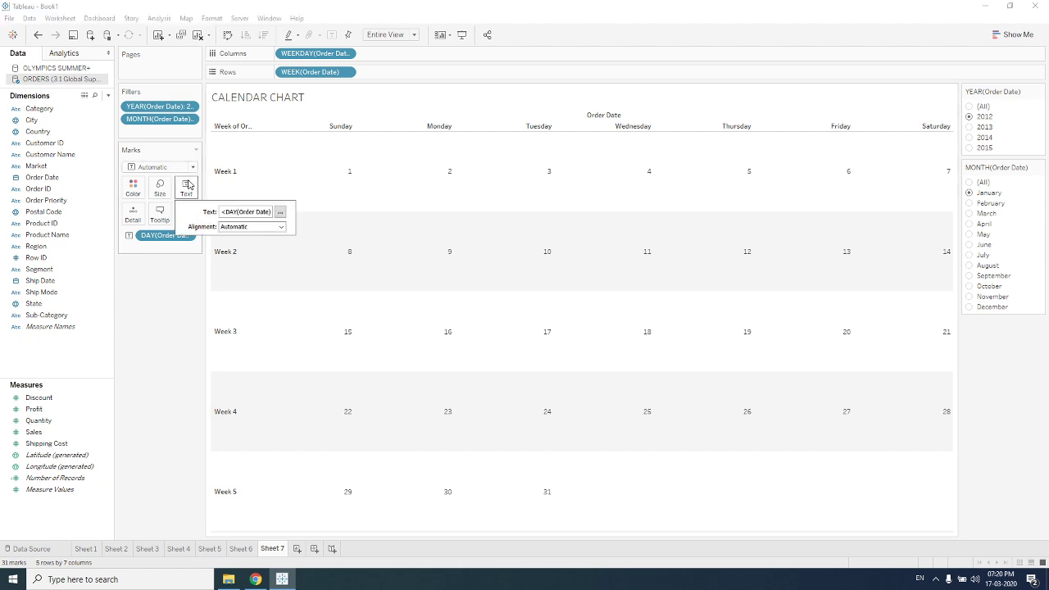
Format the <DAY(Order Date)> label text at size 12 and bold.
click(246, 227)
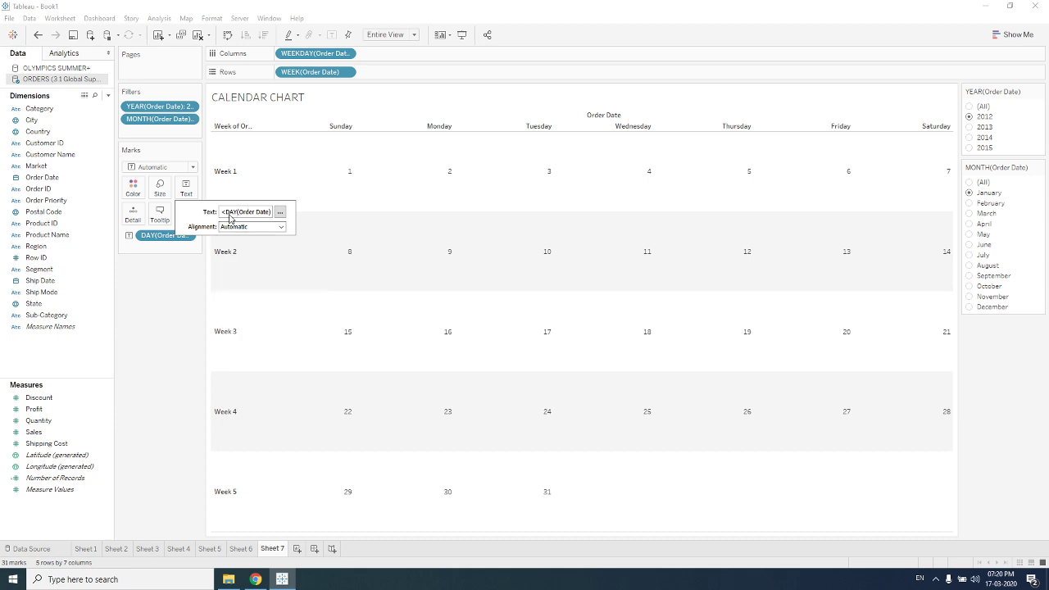
click(279, 212)
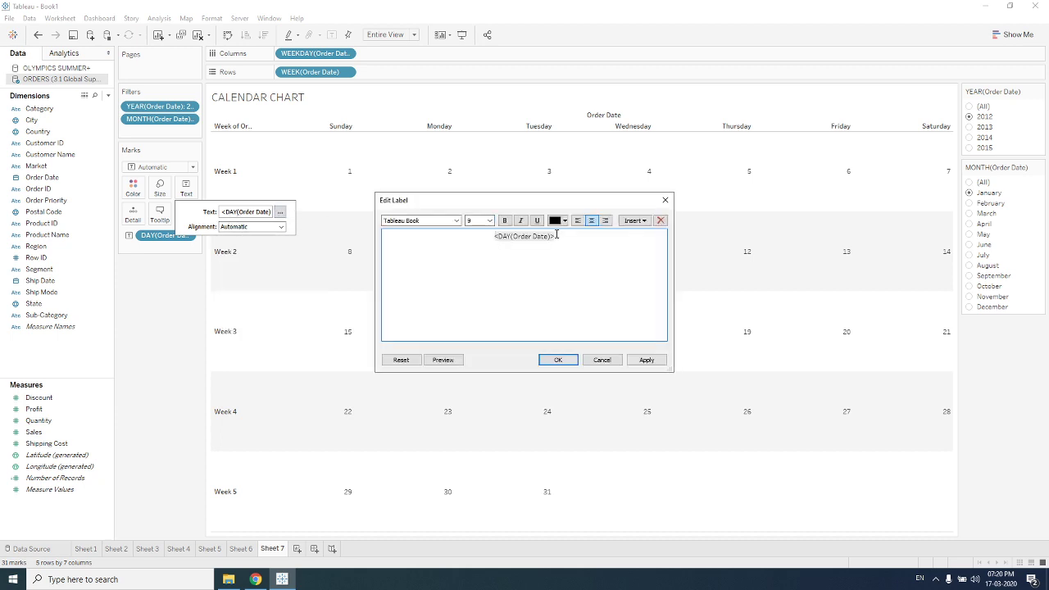
click(489, 240)
drag(493, 239, 568, 241)
click(476, 220)
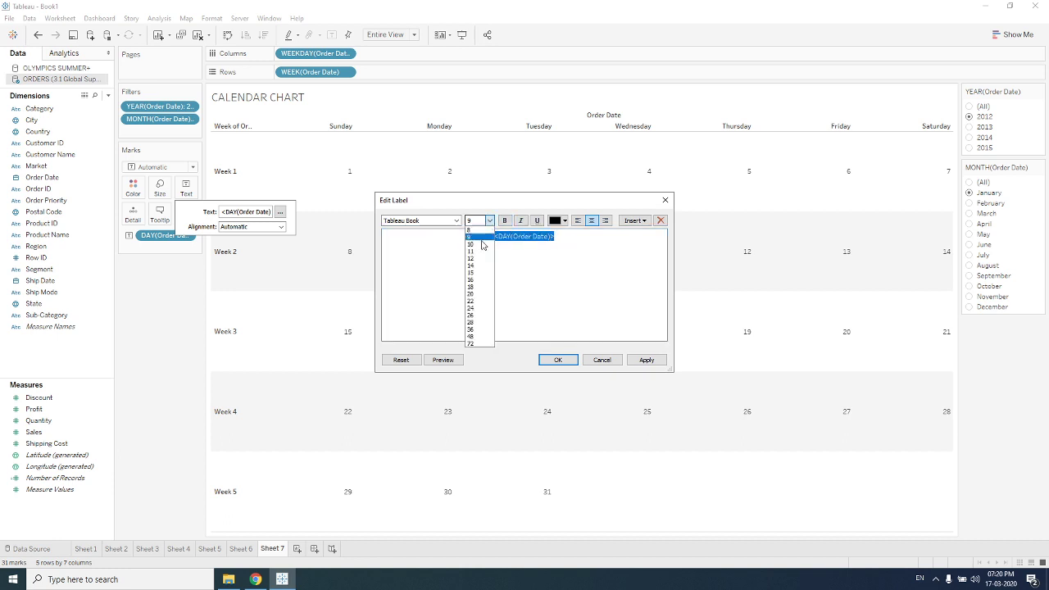
click(472, 258)
click(504, 221)
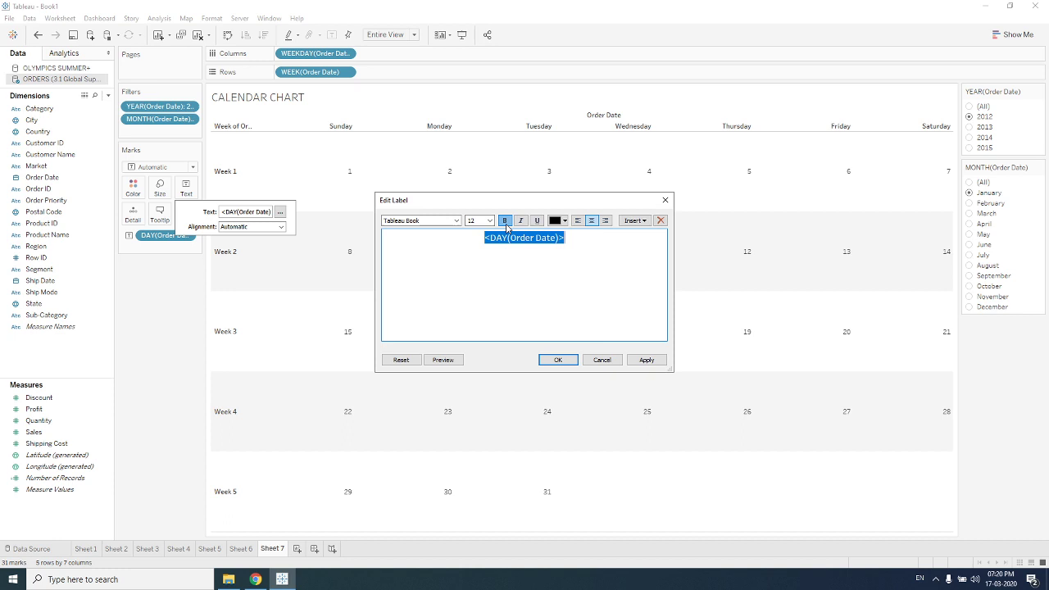
click(646, 360)
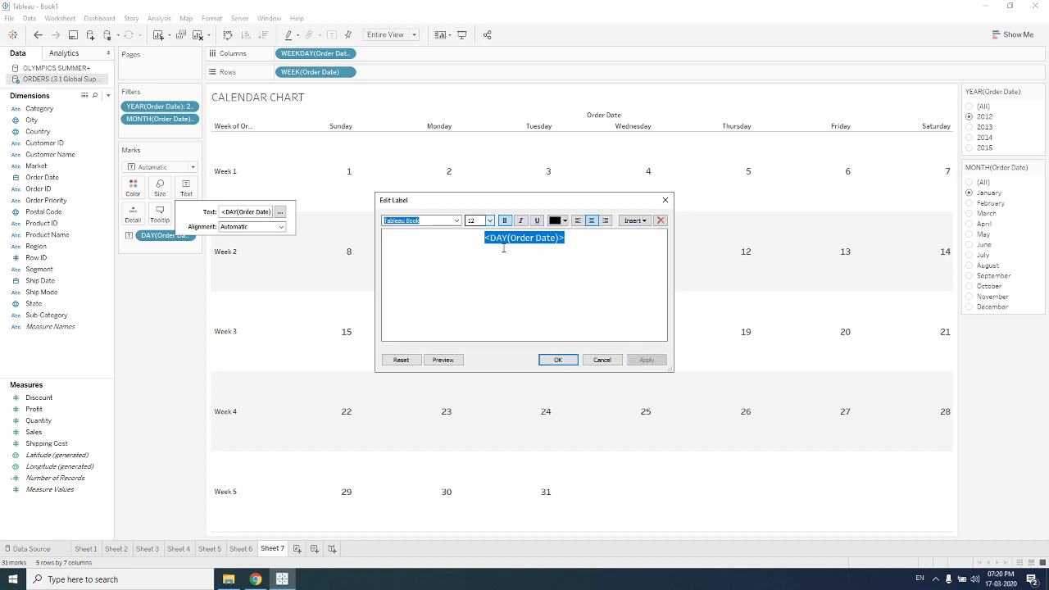
click(562, 361)
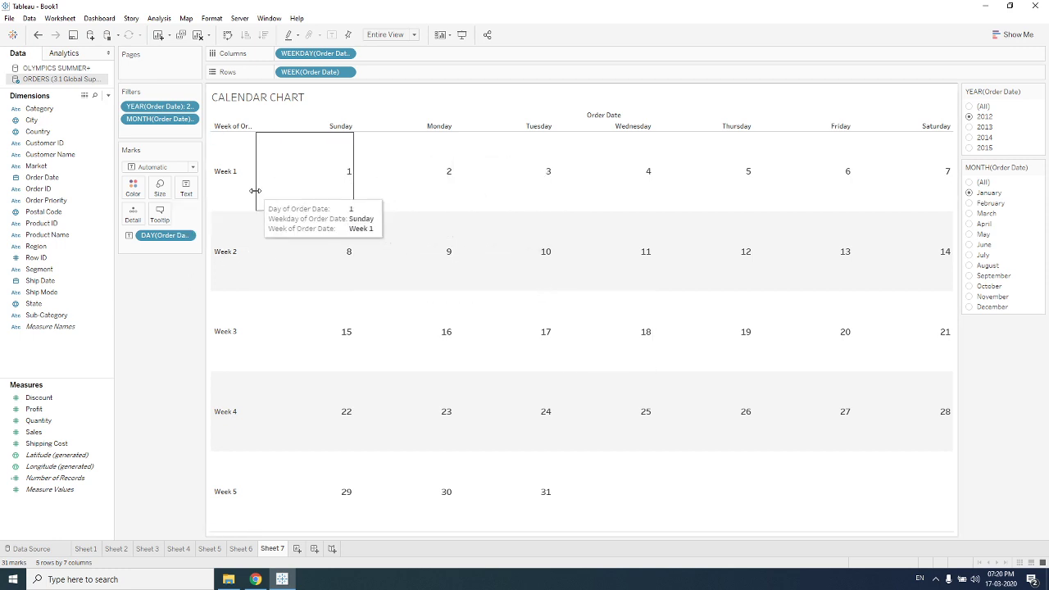
Add Order Date as a second label set to Month, showing 'January' under each day.
click(44, 213)
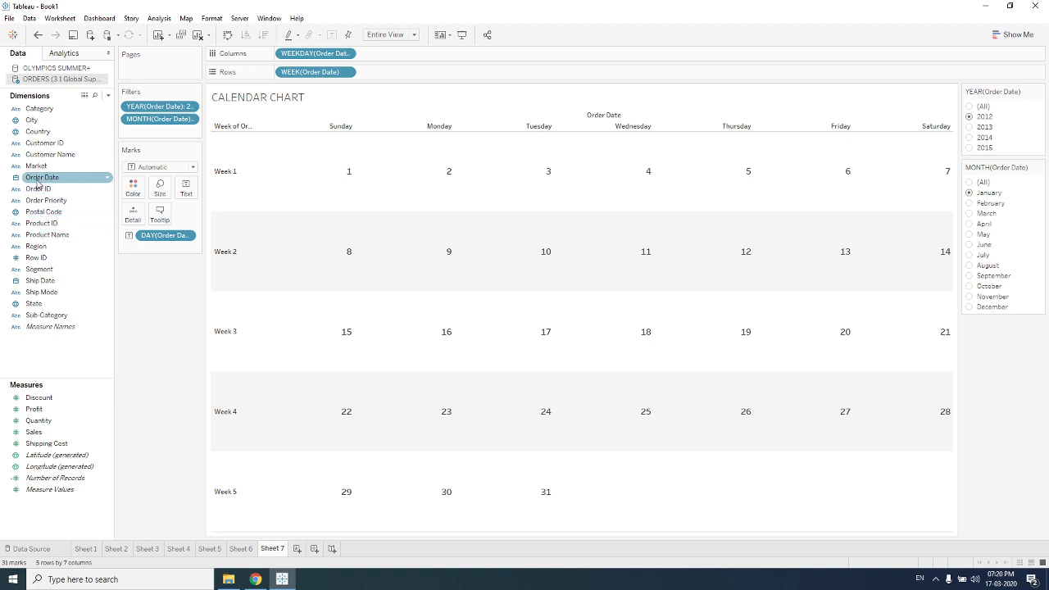
drag(38, 181, 185, 194)
right_click(175, 249)
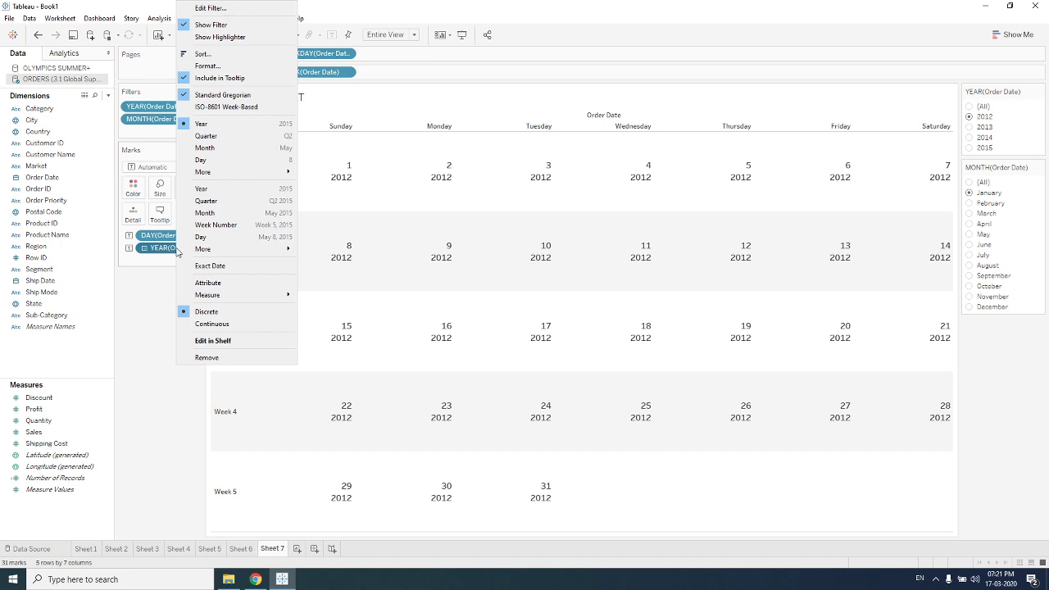
click(211, 148)
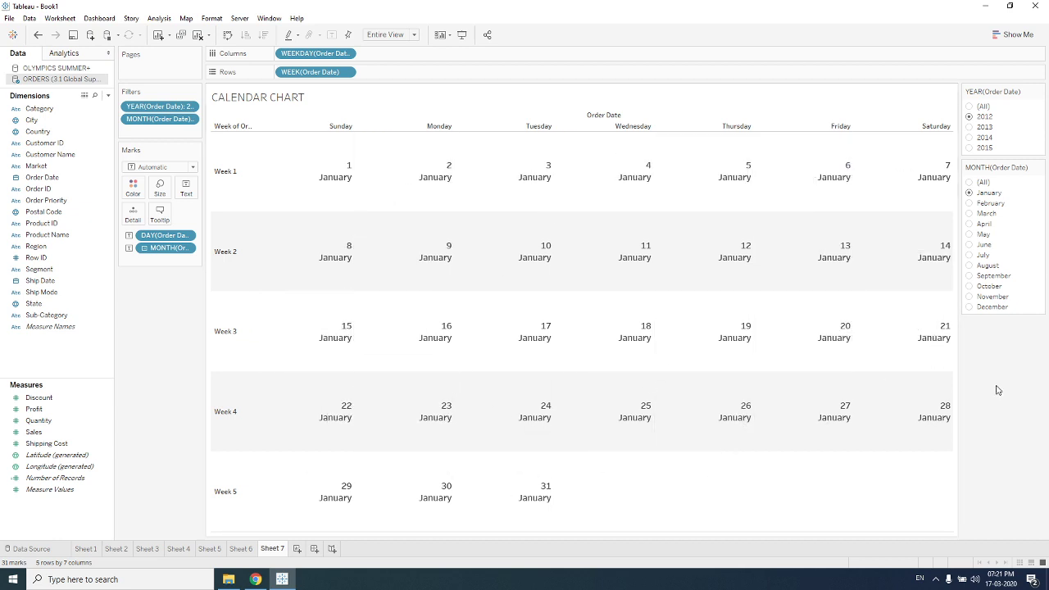
Step the month filter through February, March, April, then the year through 2013, 2014, 2015.
click(969, 204)
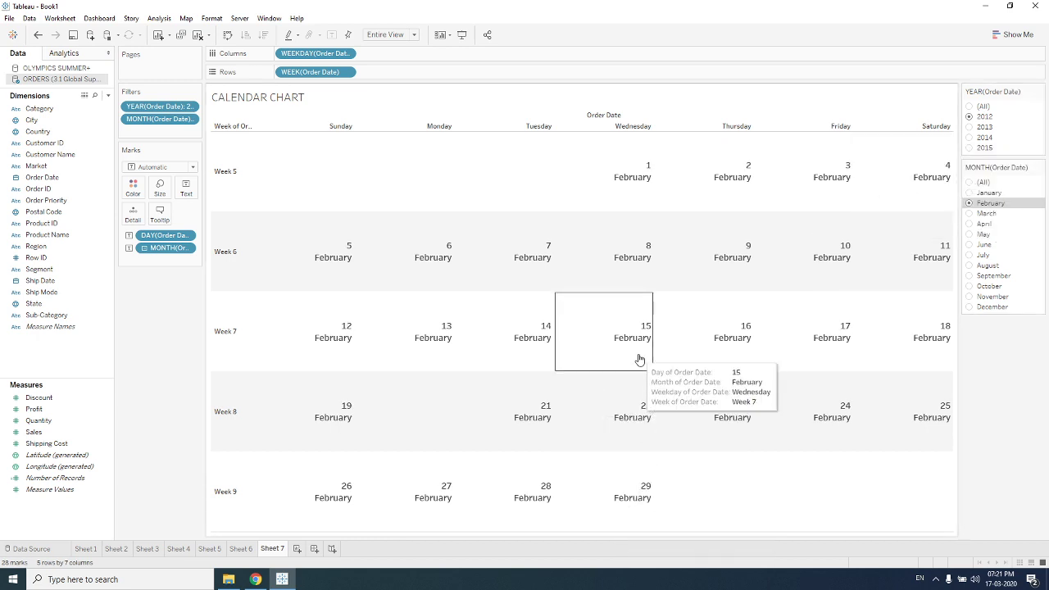
click(969, 215)
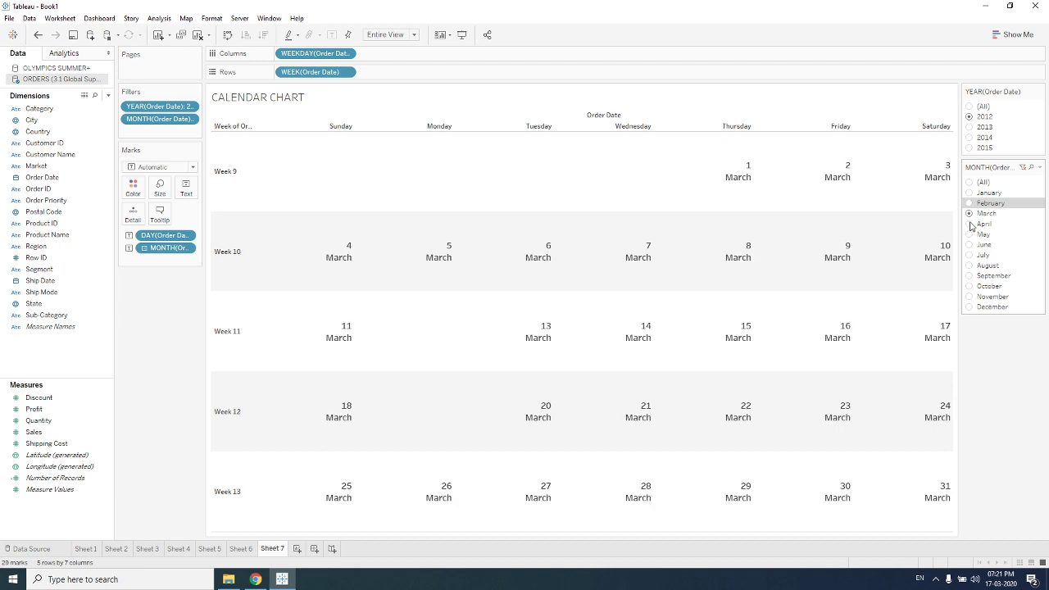
click(970, 225)
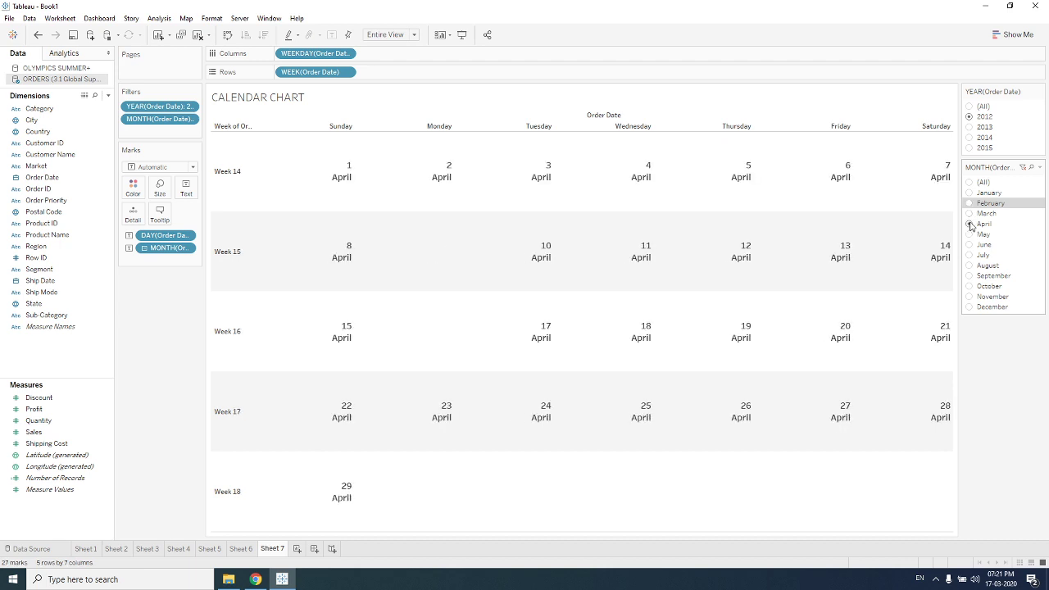
click(969, 128)
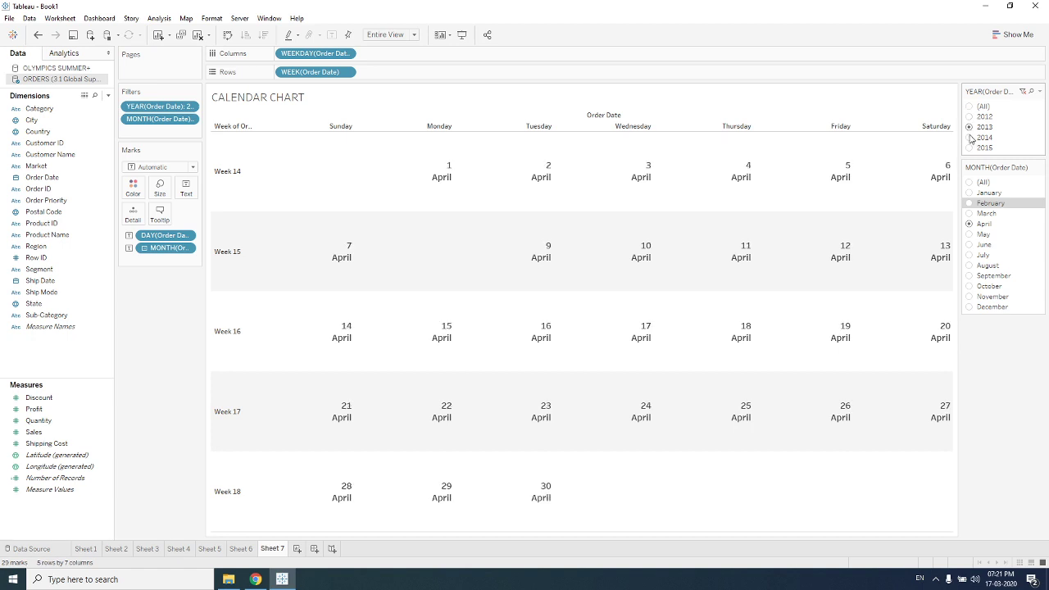
click(969, 137)
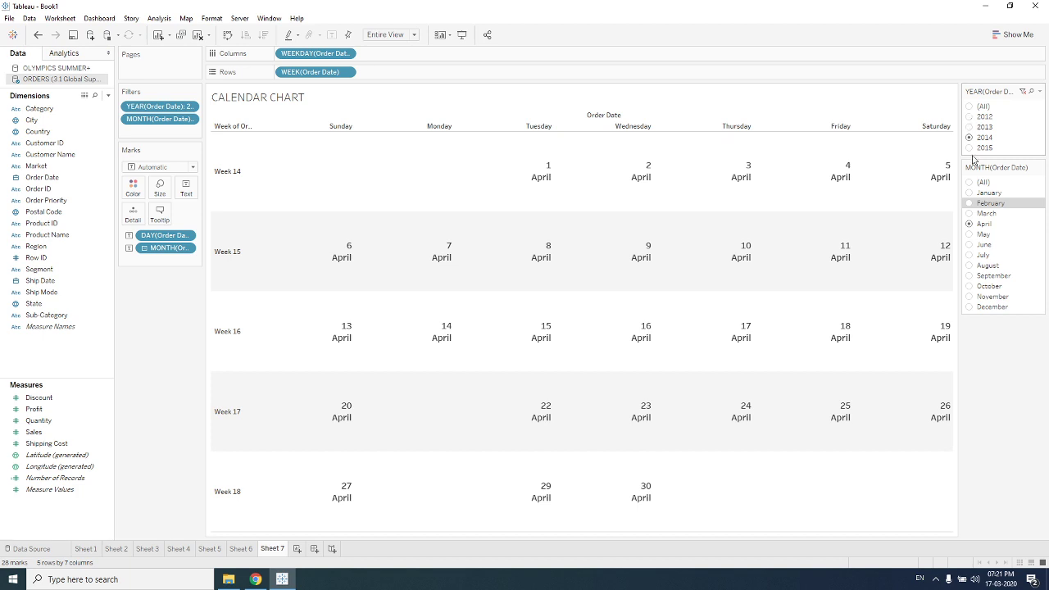
click(970, 148)
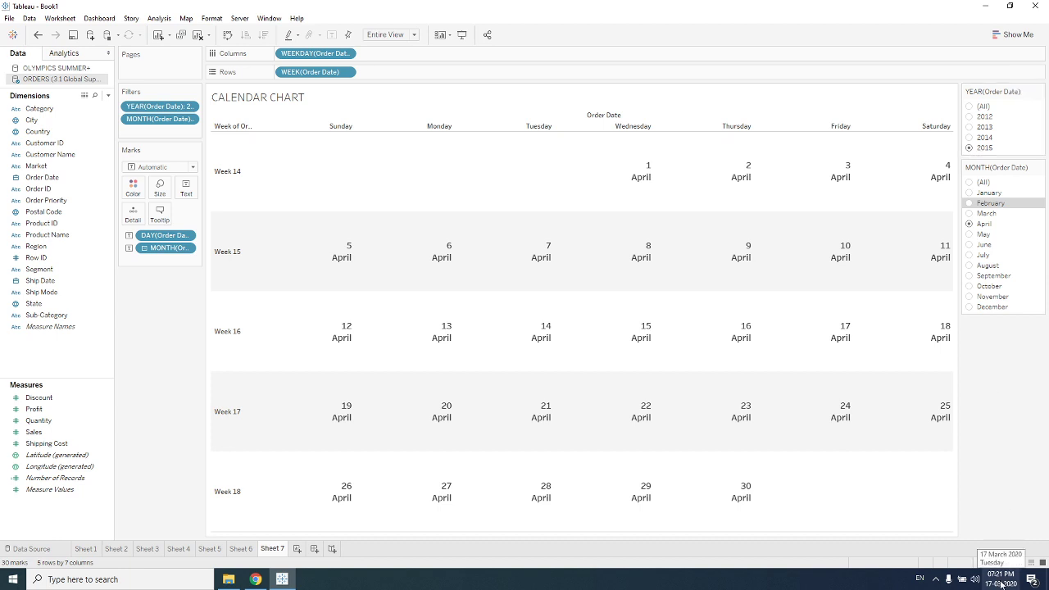
Open the taskbar clock calendar and page back month by month to April 2015.
click(1001, 580)
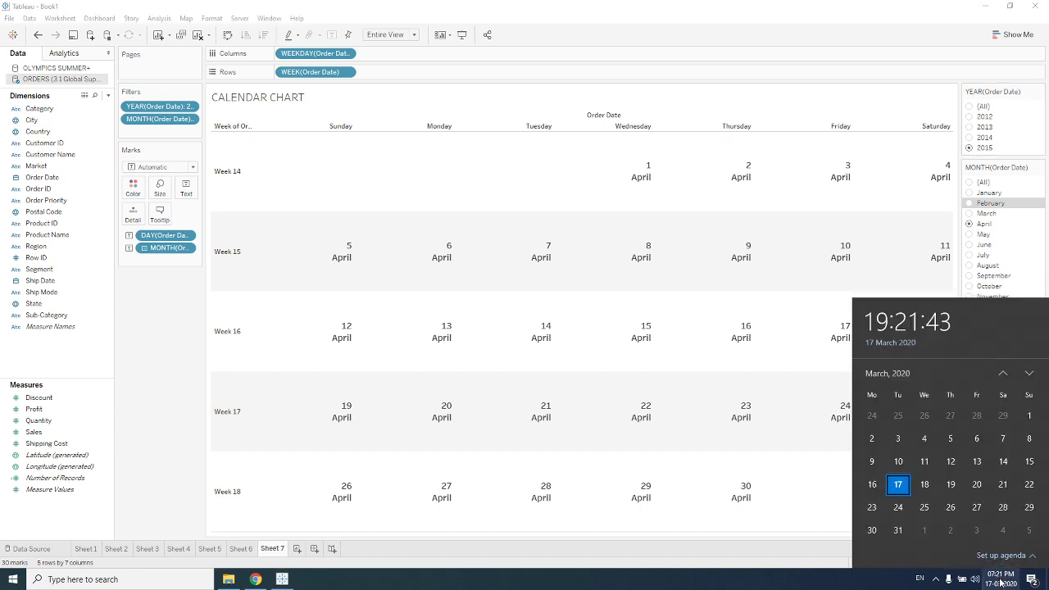
click(1002, 374)
click(1002, 375)
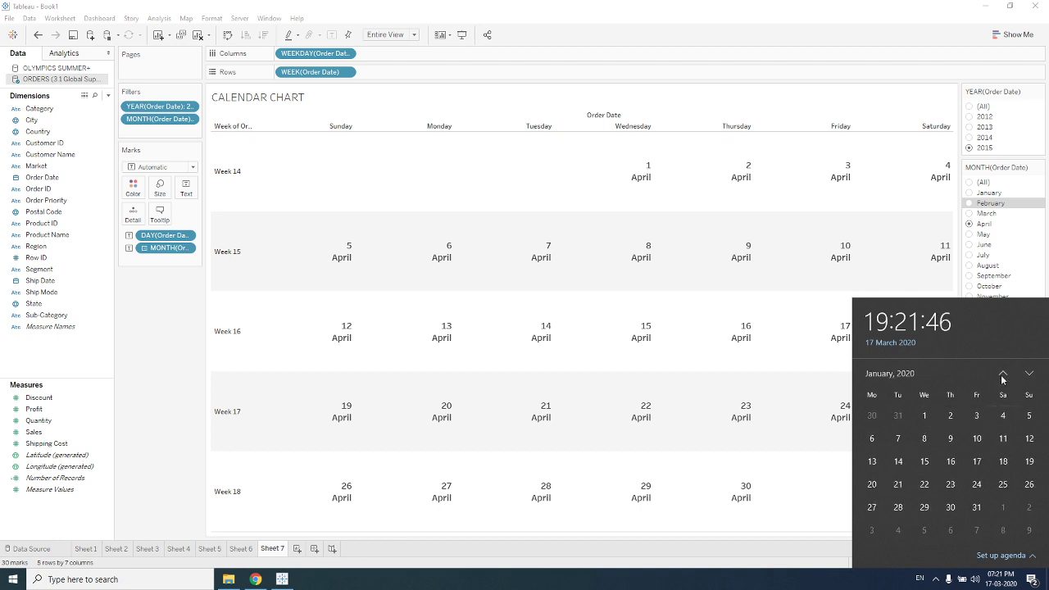
click(1002, 374)
click(1002, 375)
click(1002, 374)
click(1002, 374)
click(1002, 374)
click(1002, 374)
click(1002, 375)
click(1002, 375)
click(1002, 375)
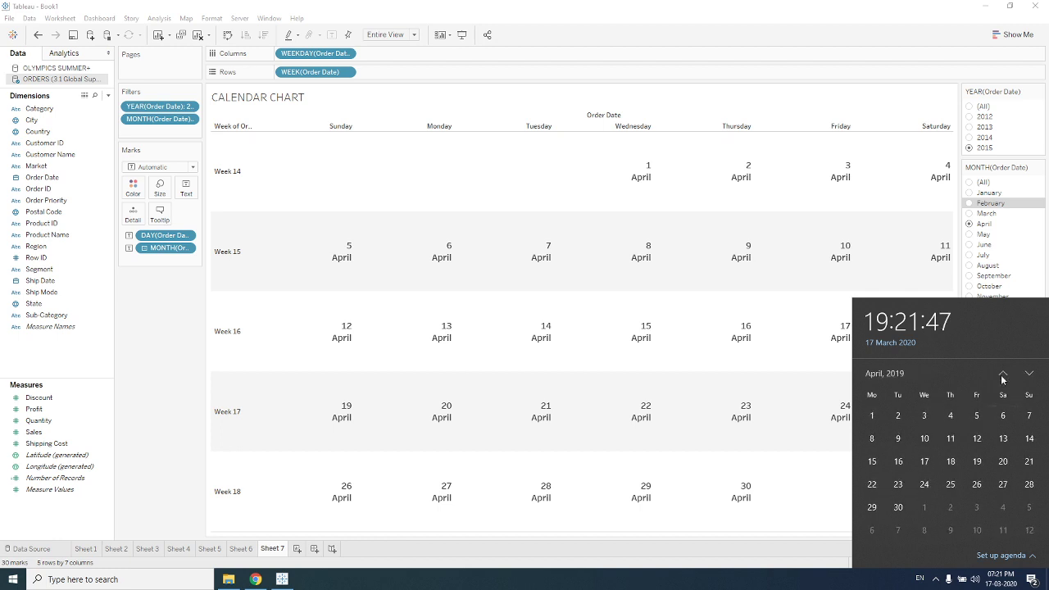
click(1002, 374)
click(1002, 375)
click(1002, 374)
click(1002, 375)
double_click(1002, 375)
double_click(1002, 375)
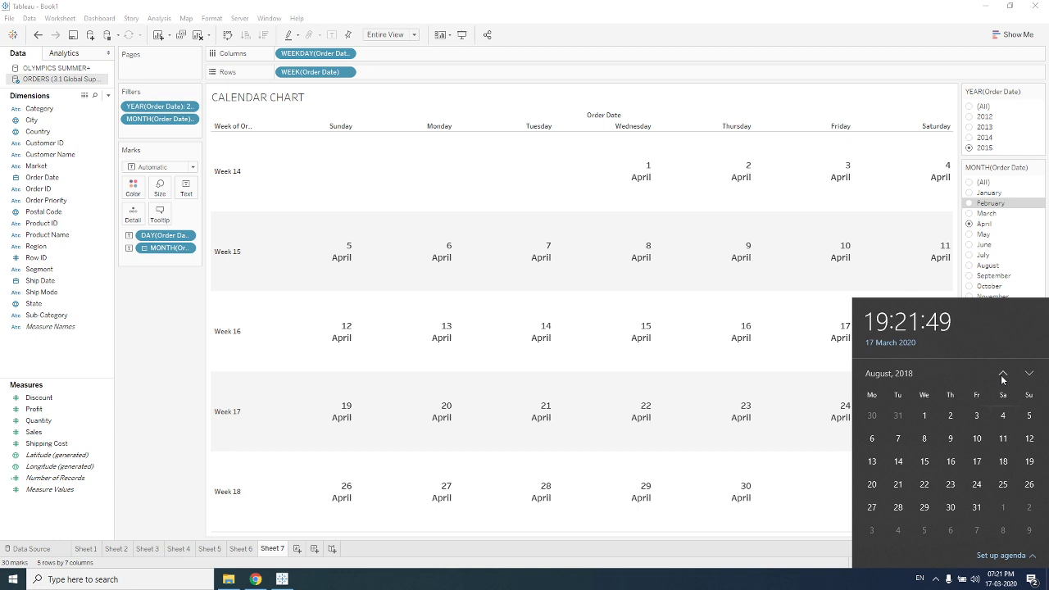
double_click(1002, 374)
double_click(1002, 374)
double_click(1002, 375)
double_click(1002, 374)
double_click(1002, 375)
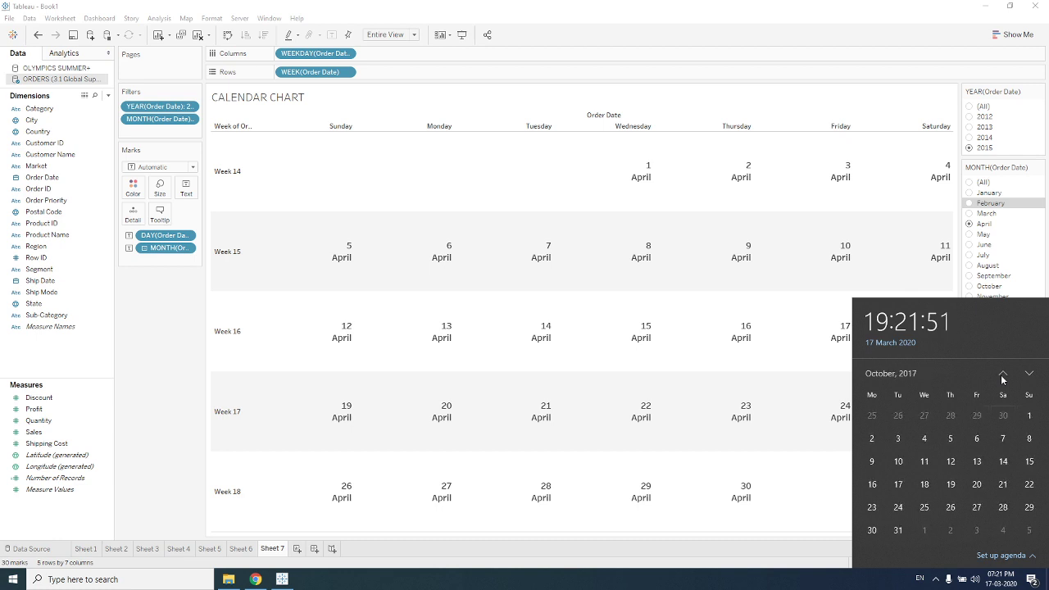
double_click(1002, 374)
double_click(1002, 375)
double_click(1002, 374)
double_click(1002, 374)
double_click(1002, 374)
double_click(1002, 374)
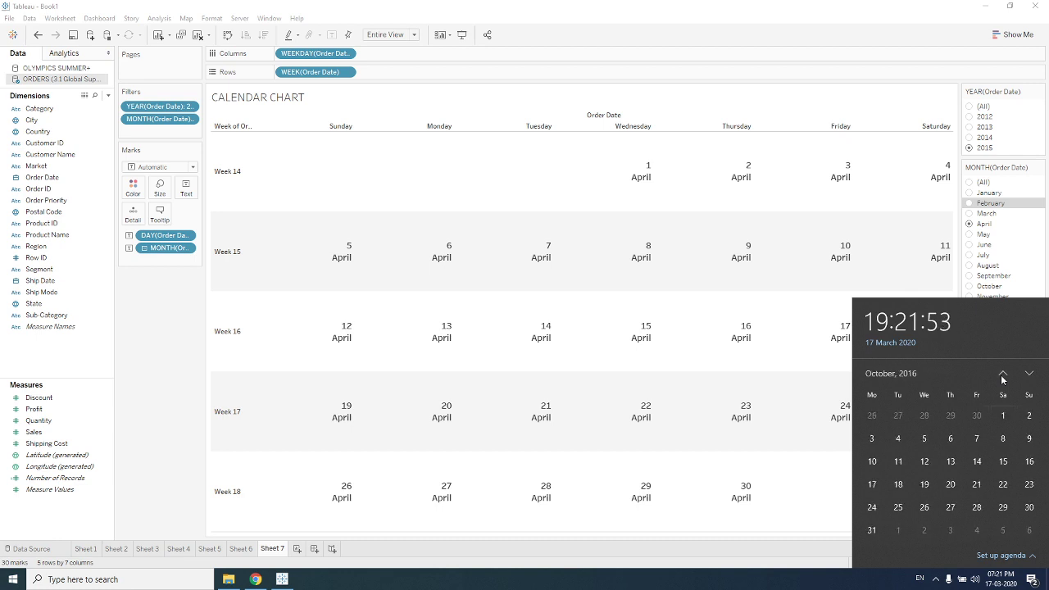
double_click(1002, 375)
double_click(1002, 374)
double_click(1002, 374)
double_click(1002, 374)
click(1002, 374)
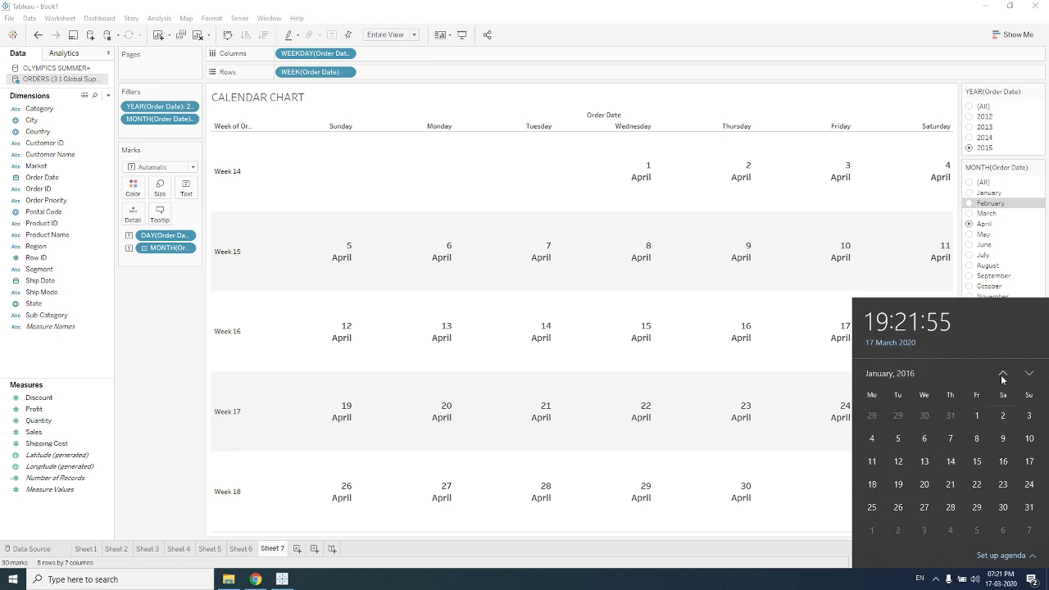
double_click(1002, 375)
double_click(1002, 375)
click(1002, 374)
double_click(1002, 375)
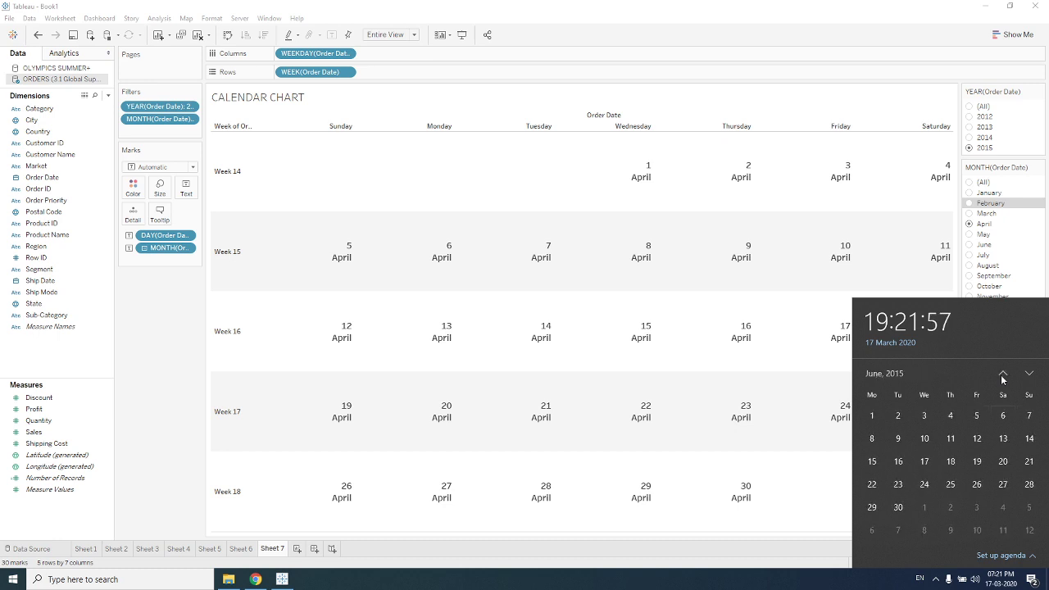
click(1002, 374)
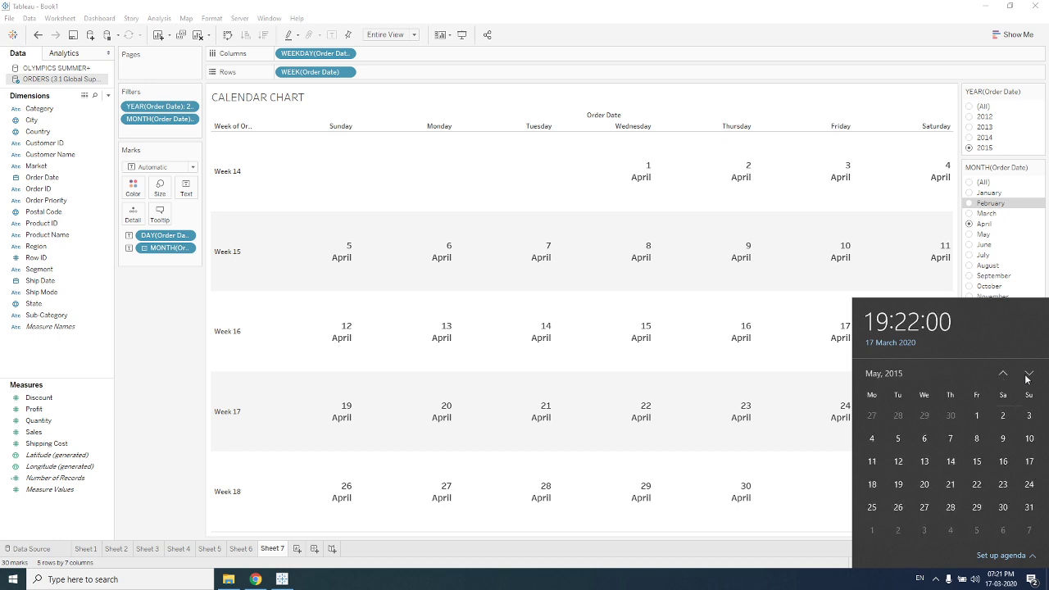
click(1002, 375)
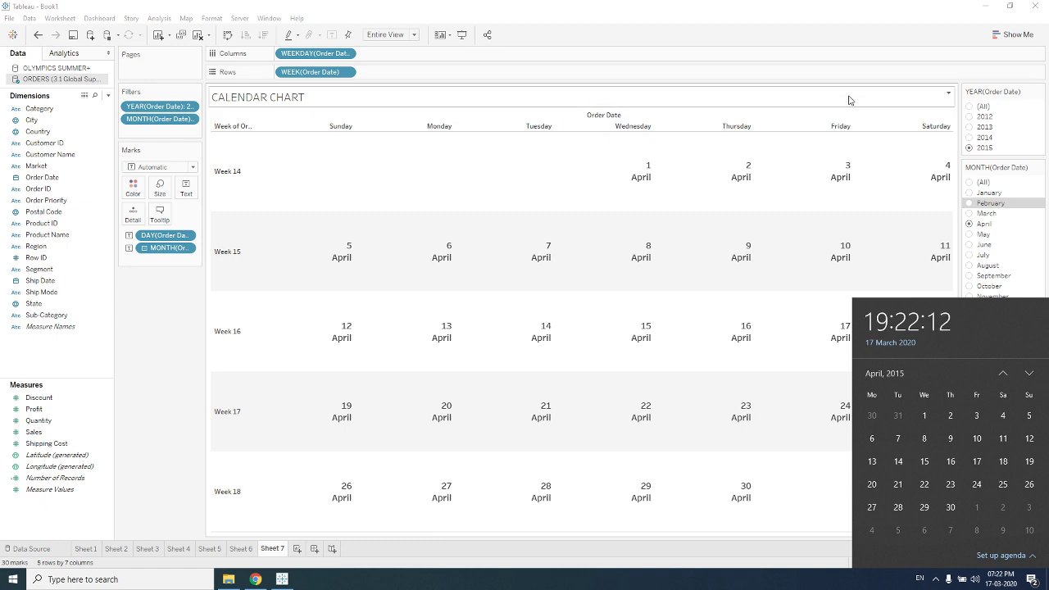
Colour the day marks by SUM(Profit) and change the mark type to Square.
click(756, 564)
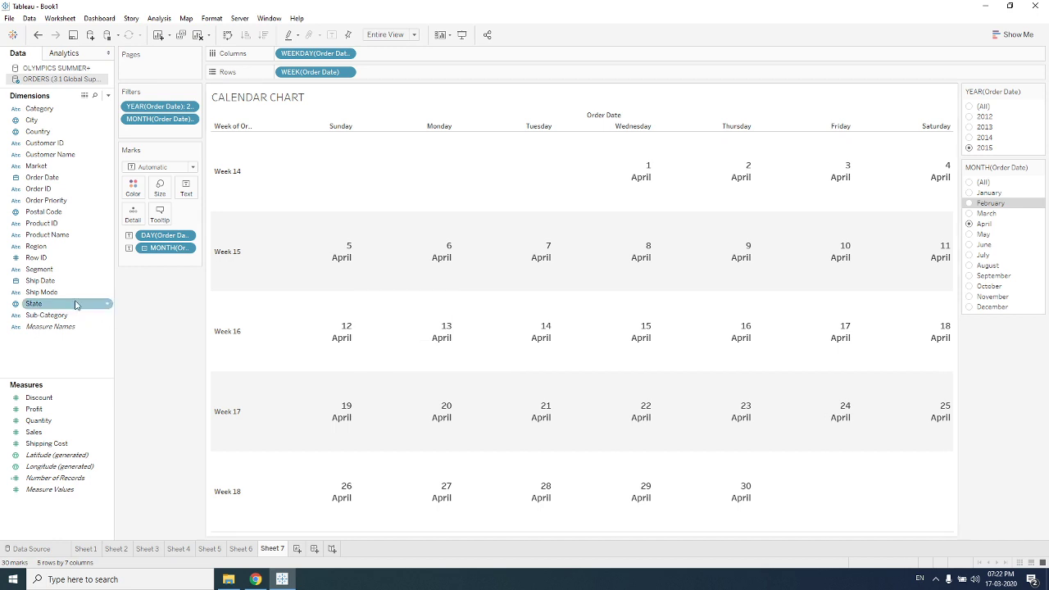
click(38, 421)
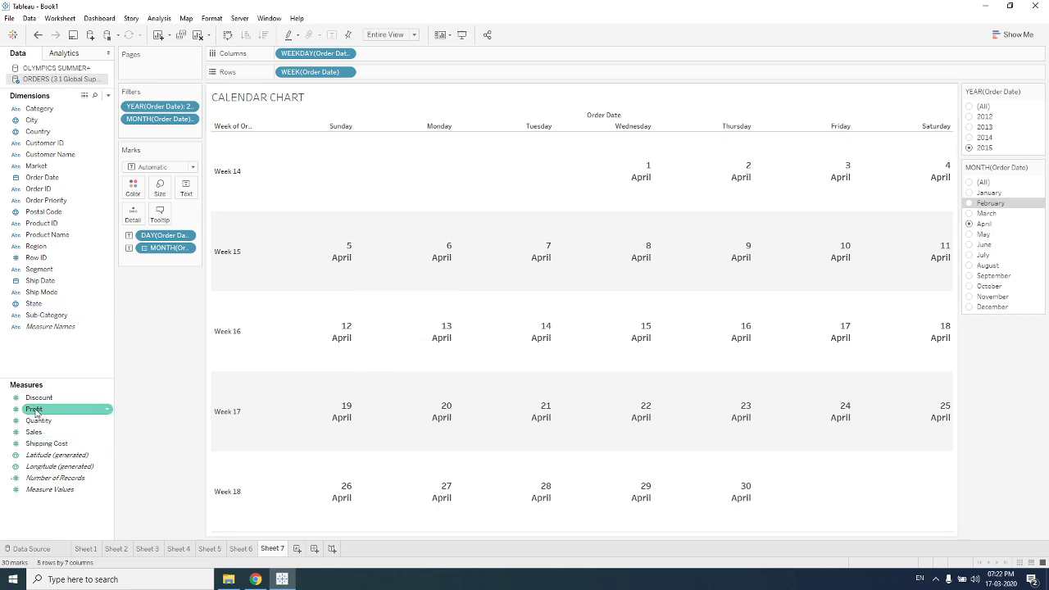
drag(35, 412, 125, 188)
click(192, 167)
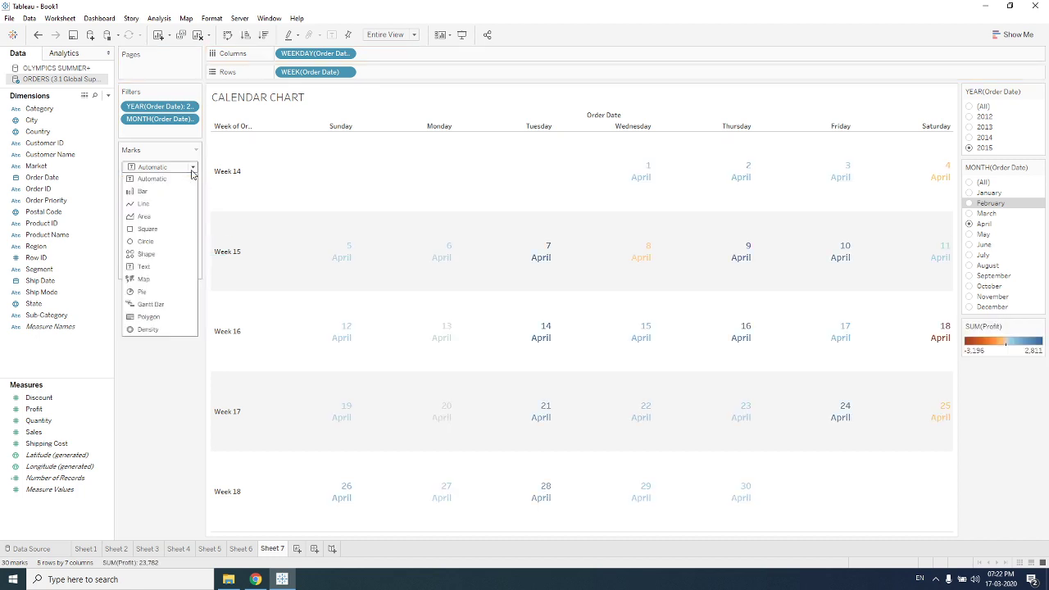
click(149, 230)
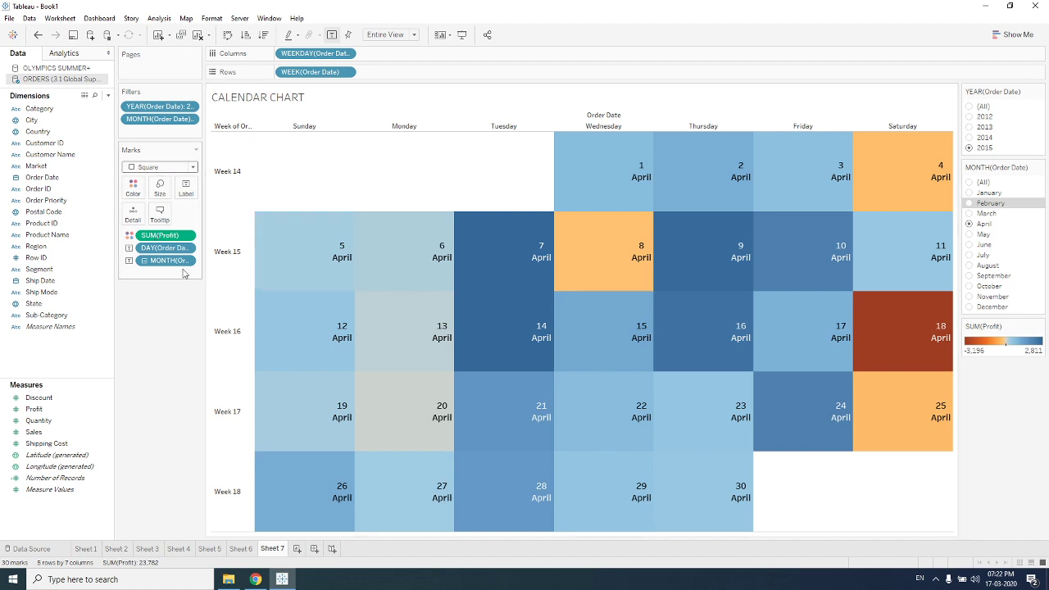
Filter the calendar to January 2012 and inspect individual day values.
click(970, 117)
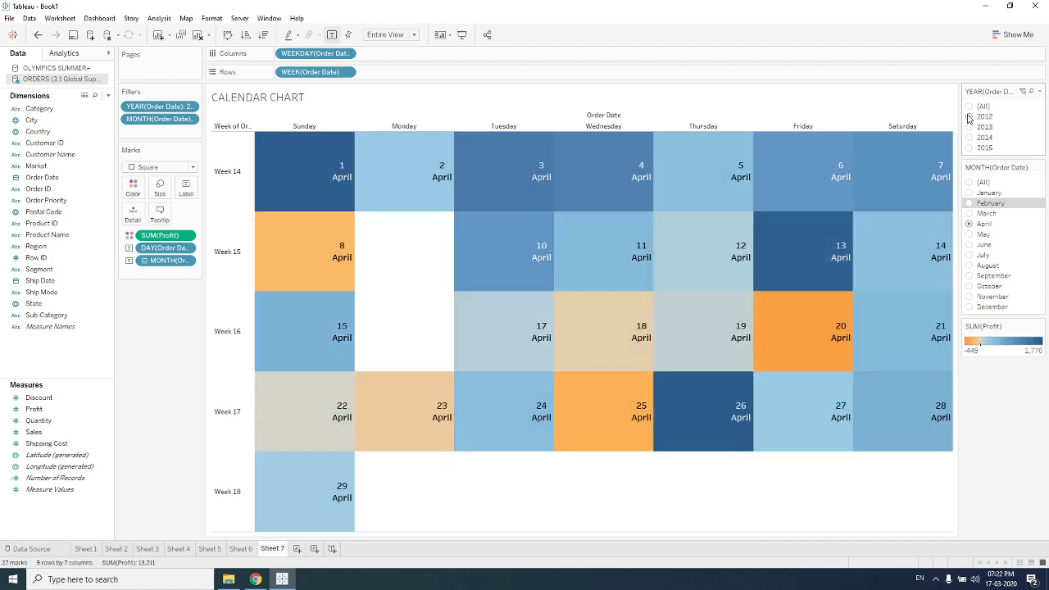
click(970, 194)
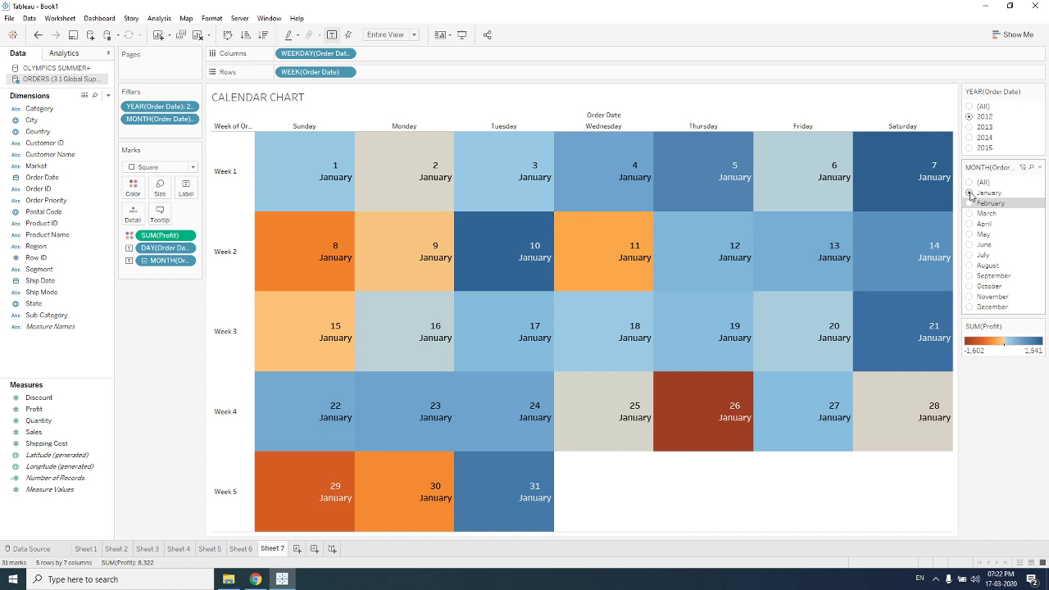
mouse_move(698, 416)
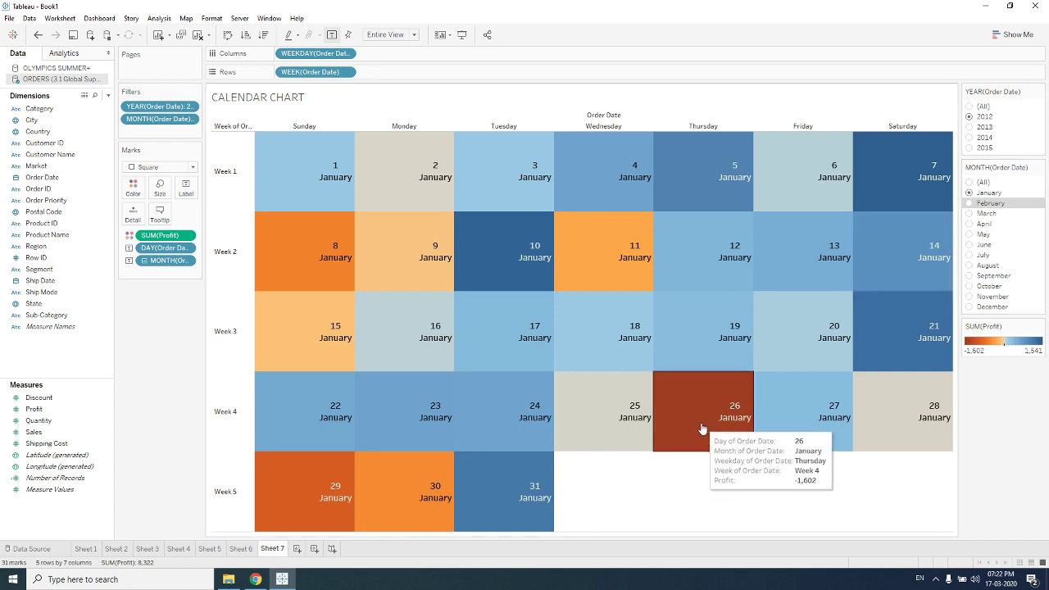
mouse_move(391, 507)
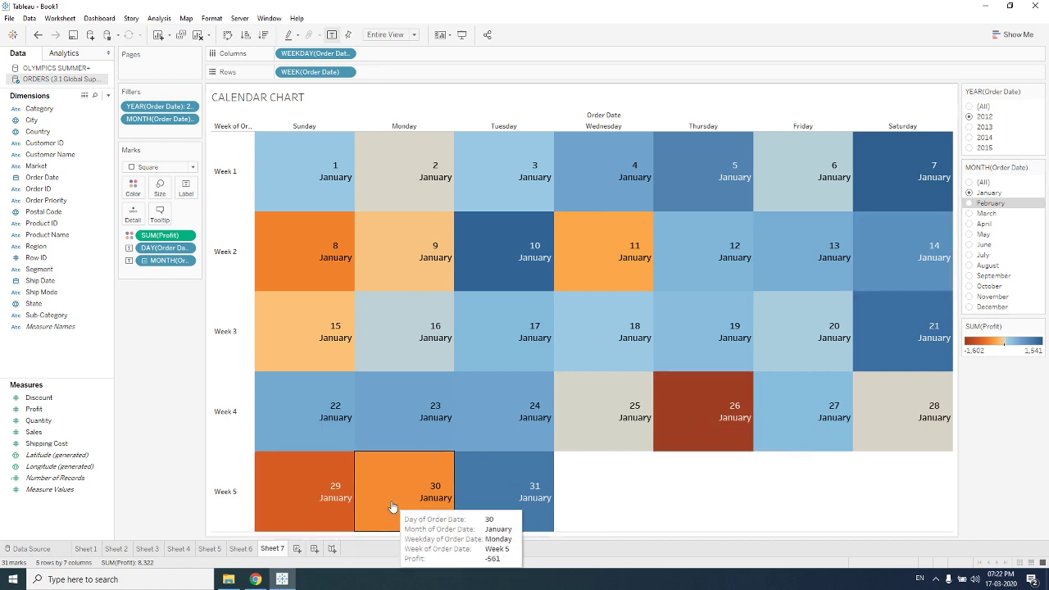
mouse_move(325, 274)
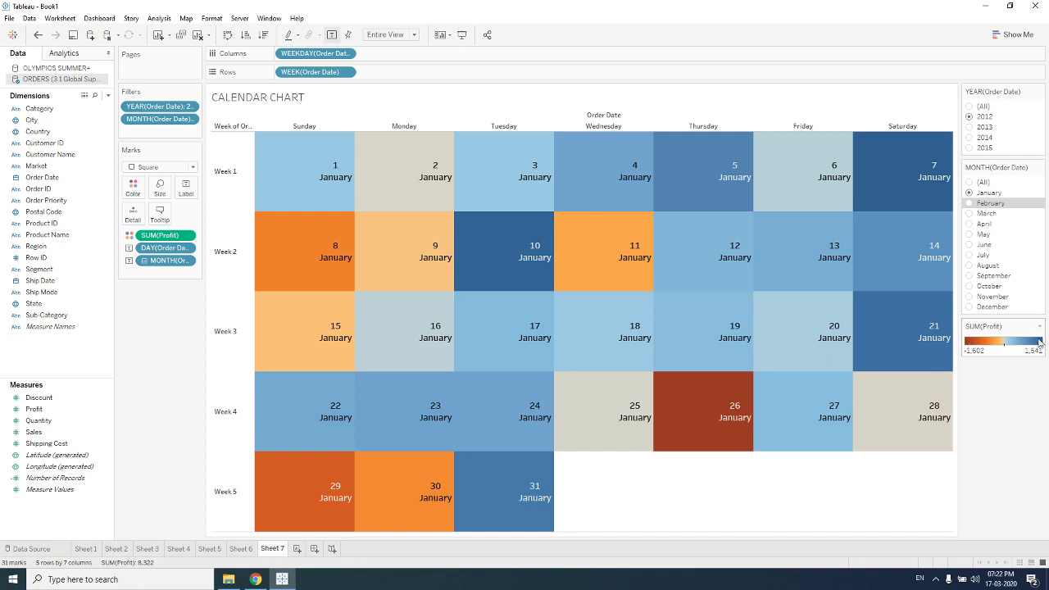
Switch the year and month filters to June 2015.
mouse_move(518, 260)
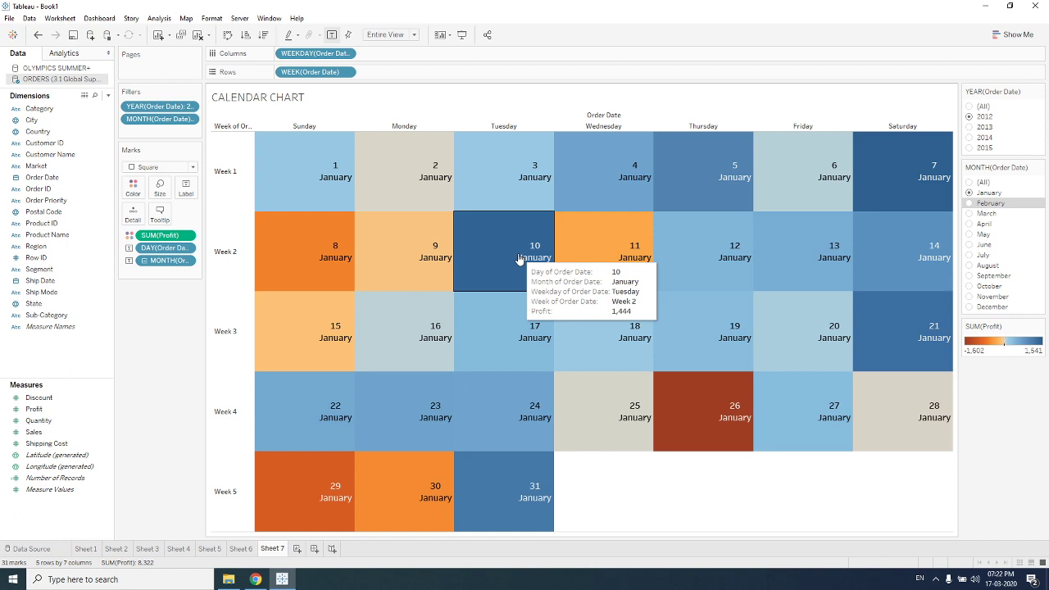
click(970, 148)
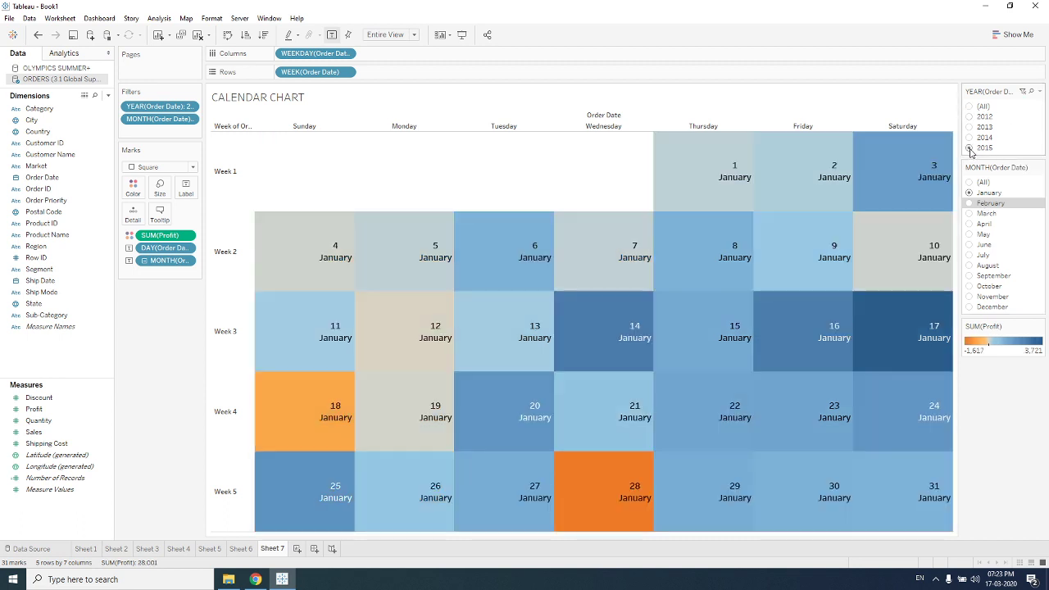
click(971, 246)
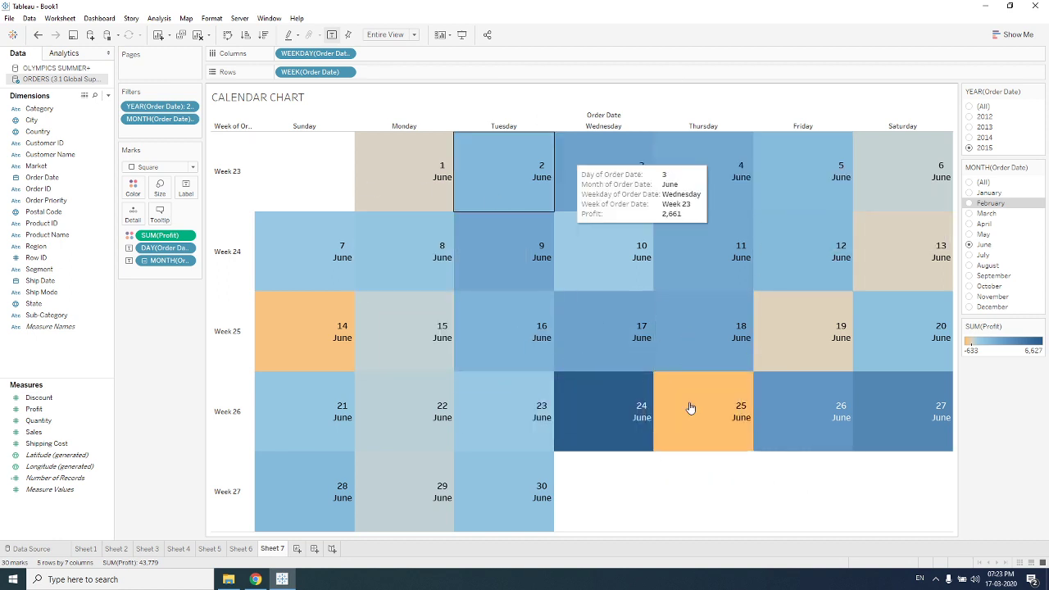
In presentation mode, filter the calendar to October, then to March 2012.
click(461, 34)
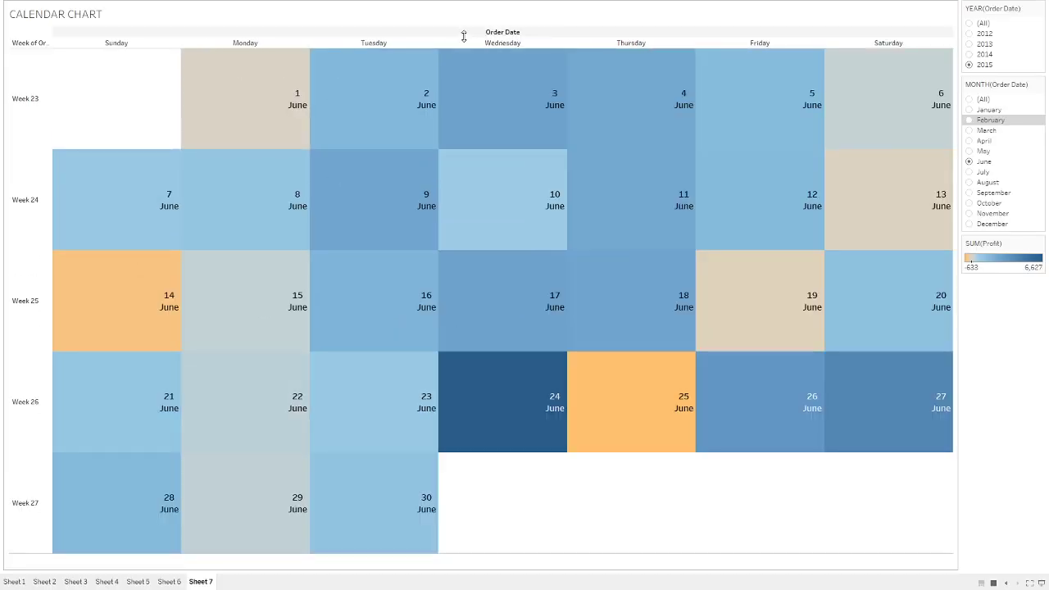
click(969, 204)
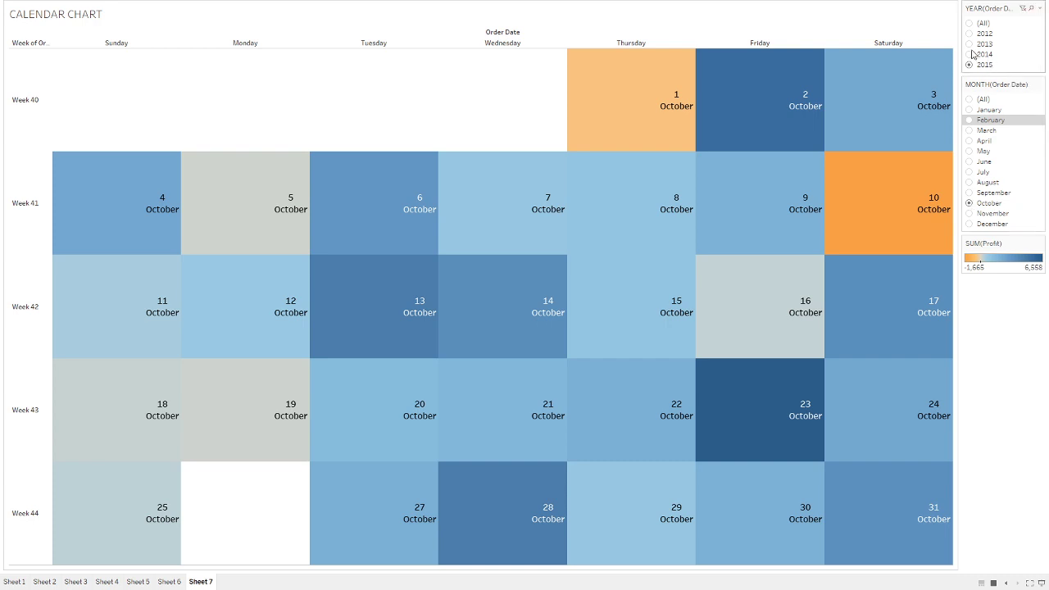
mouse_move(594, 107)
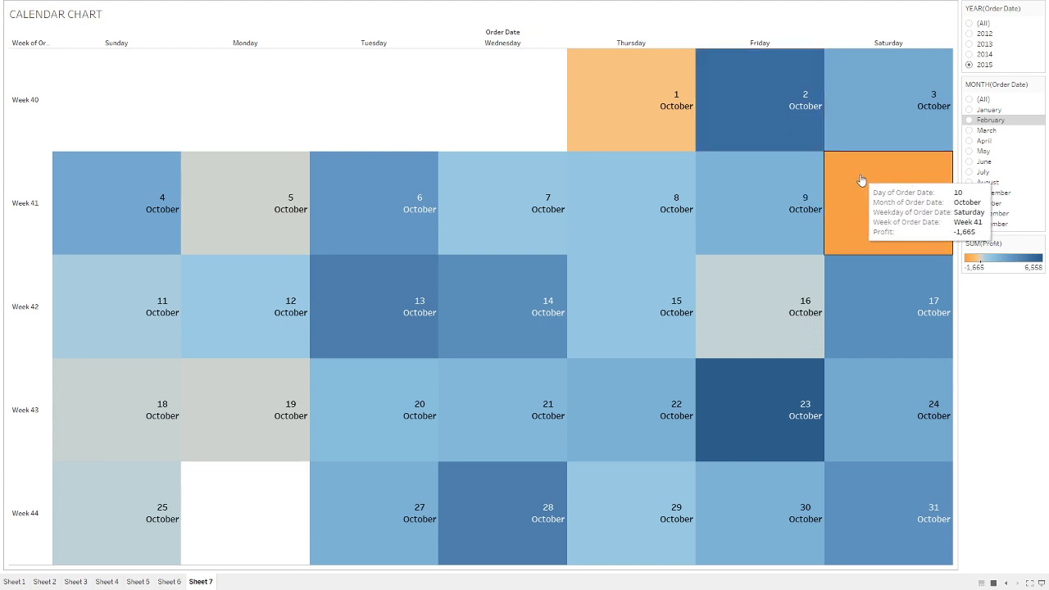
click(969, 33)
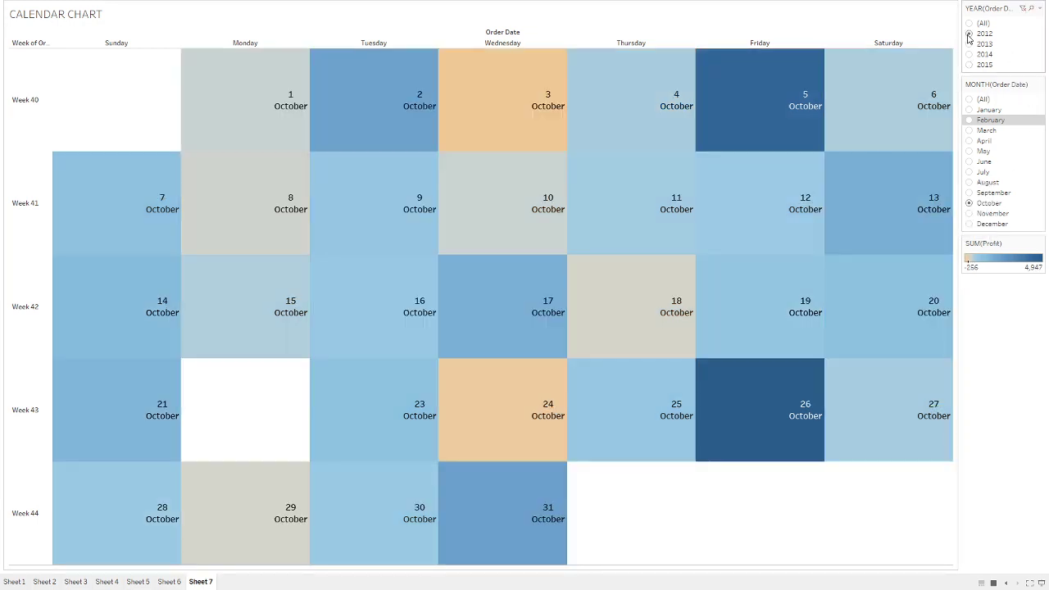
click(969, 131)
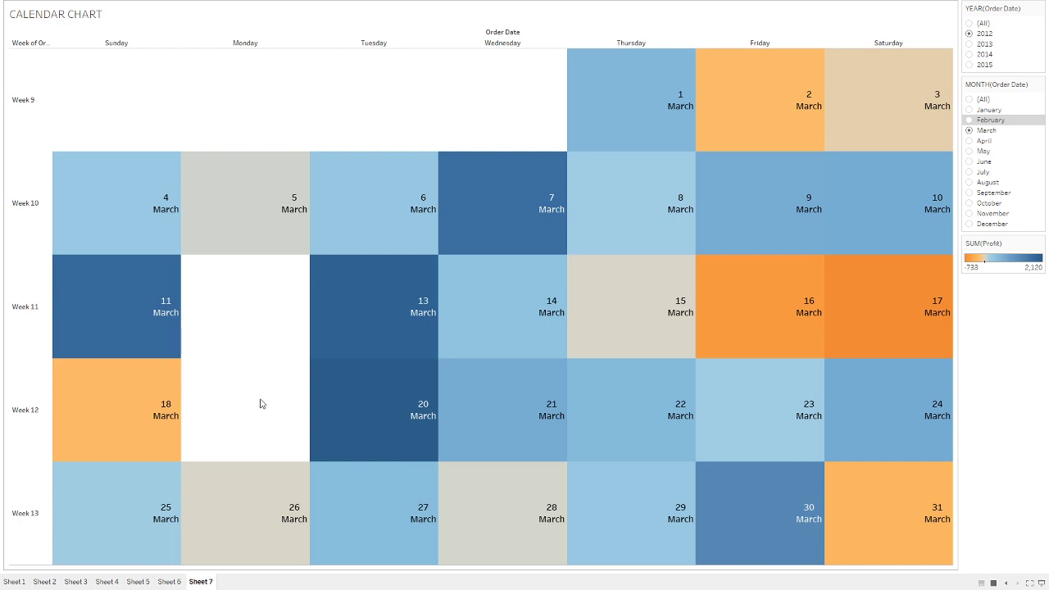
Exit presentation mode back to the normal workbook view.
key(Escape)
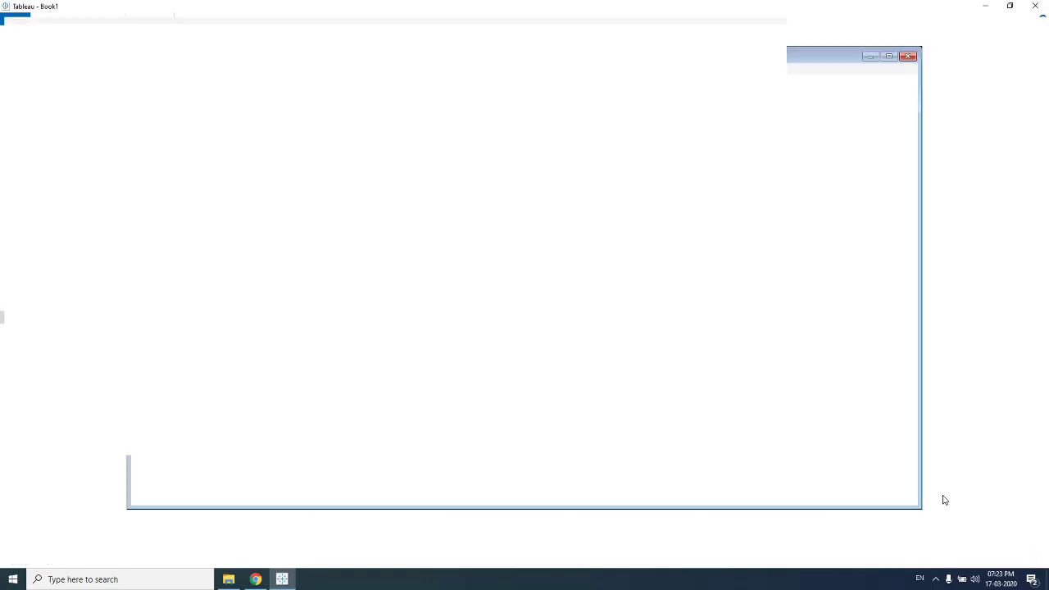
click(934, 580)
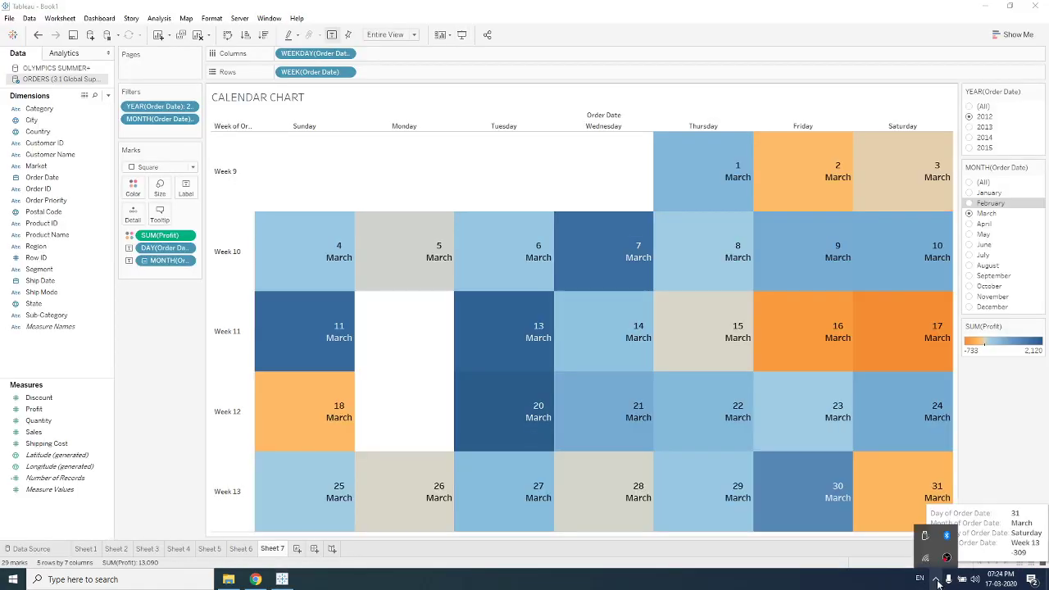
right_click(947, 558)
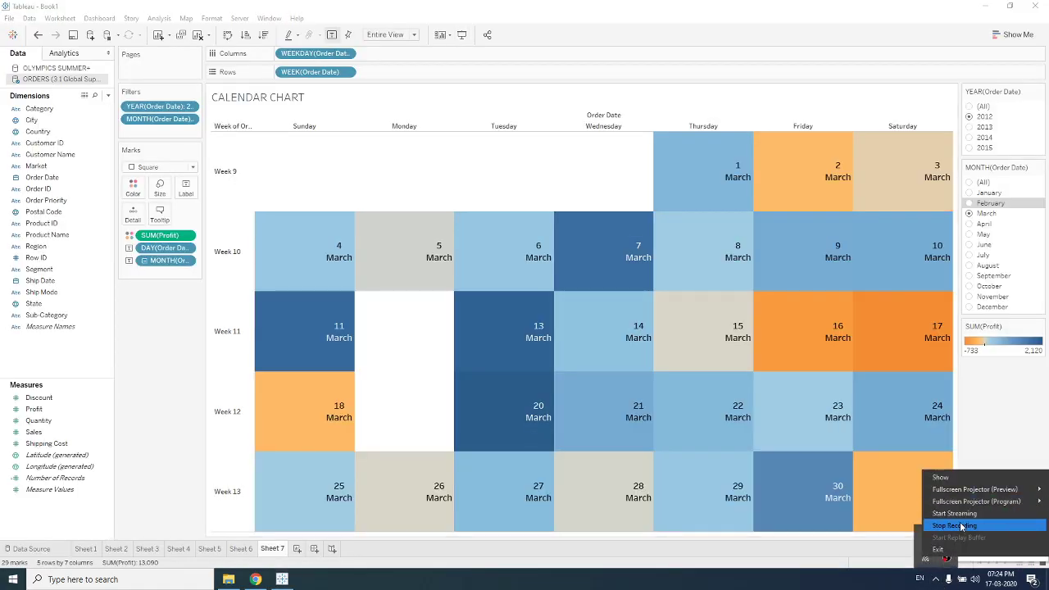